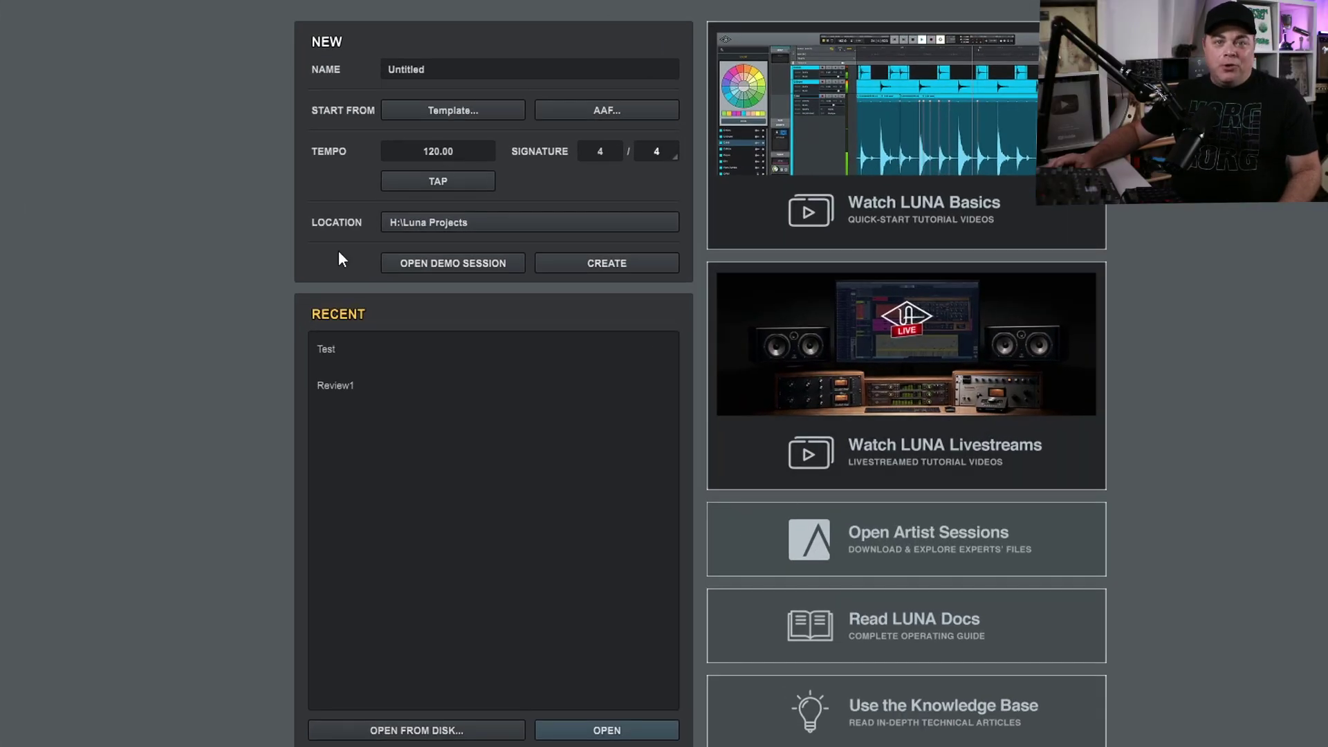
# Name the new session 'She Said Dance' and set its tempo to 170 BPM.
pyautogui.doubleClick(428, 67)
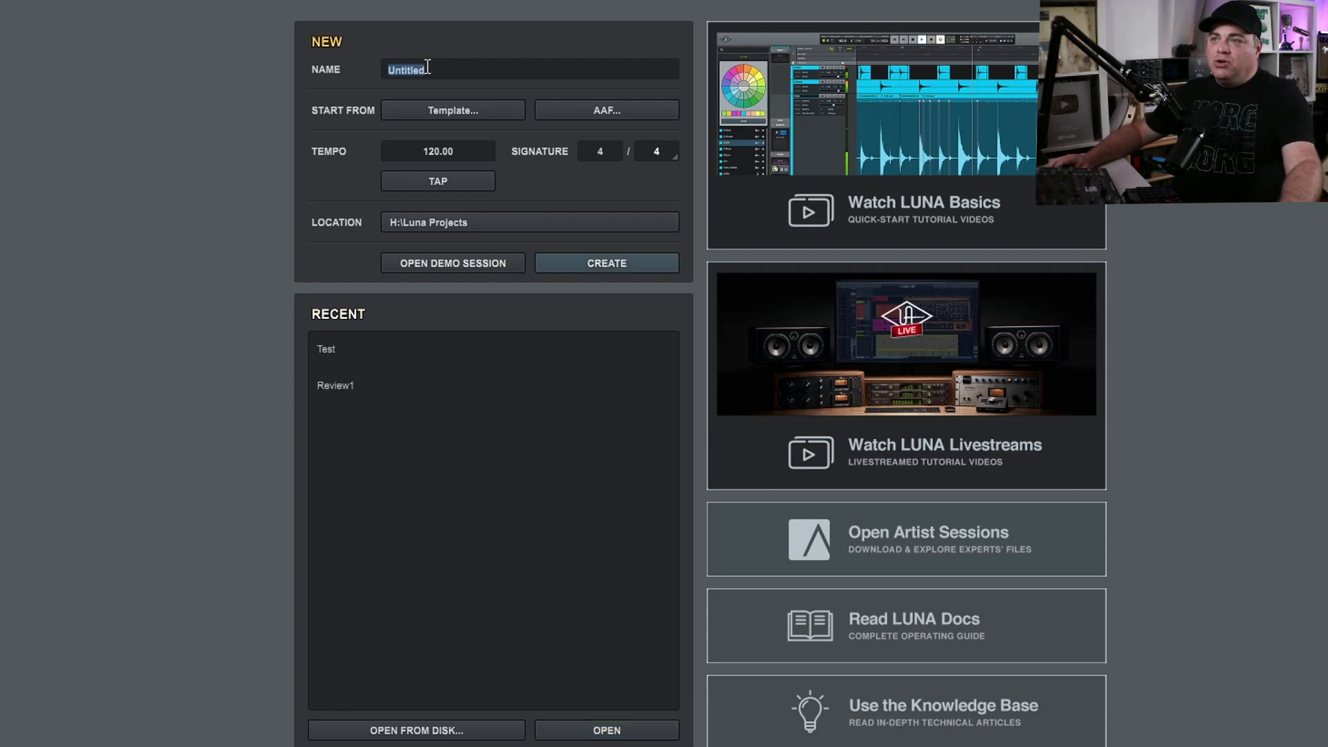
pyautogui.write('She Said Dance')
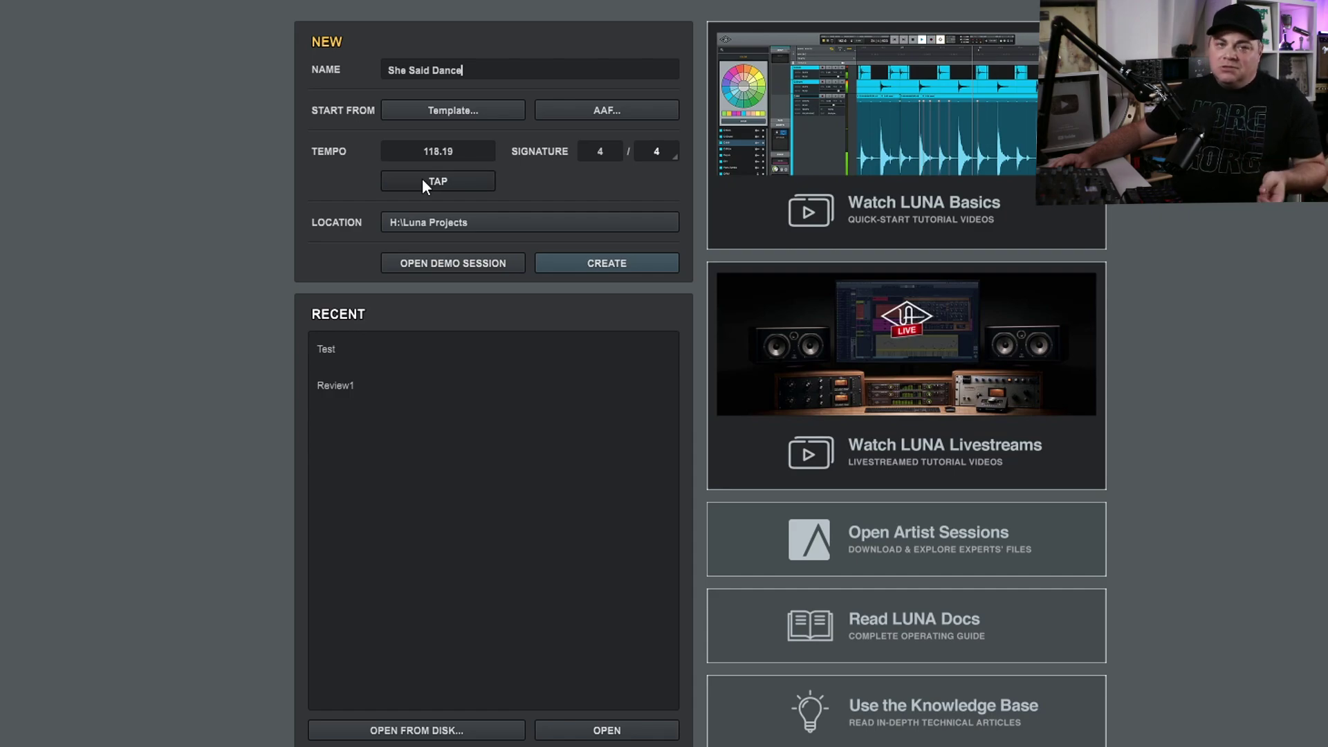
pyautogui.click(422, 179)
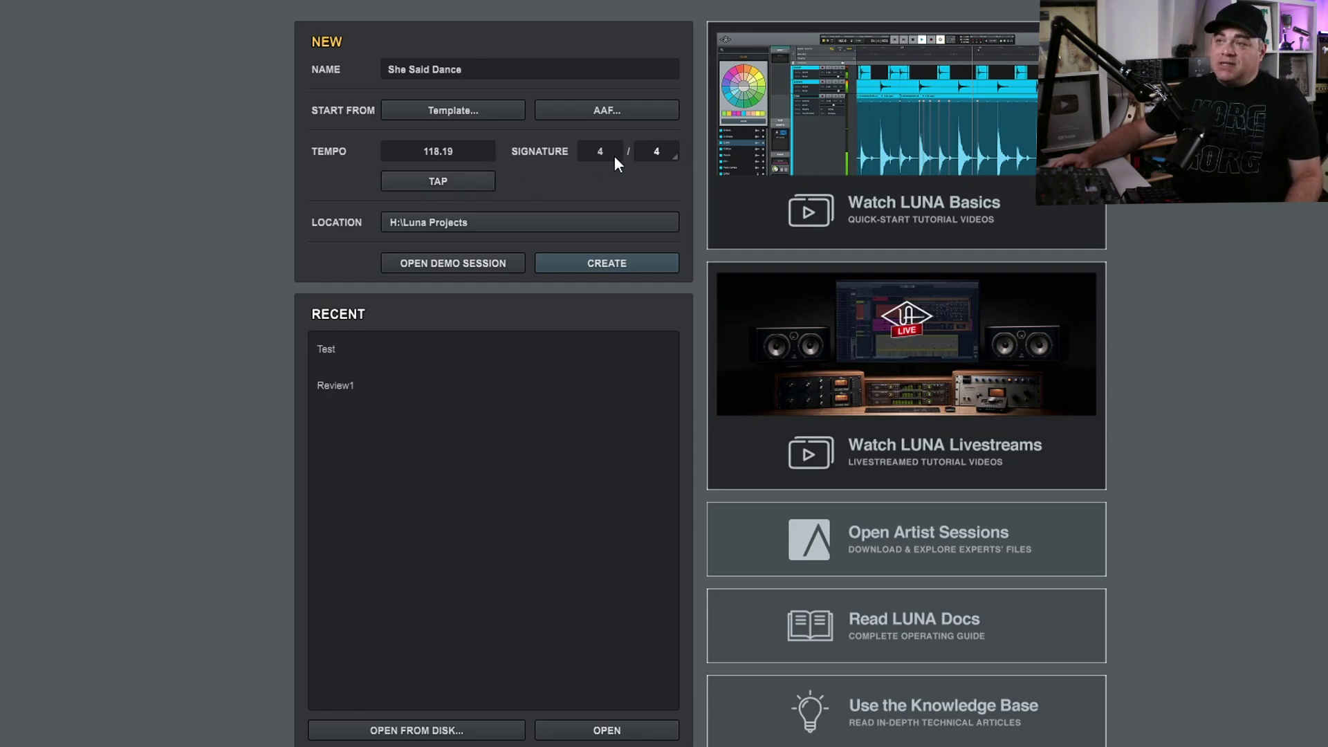
pyautogui.click(459, 152)
pyautogui.doubleClick(462, 152)
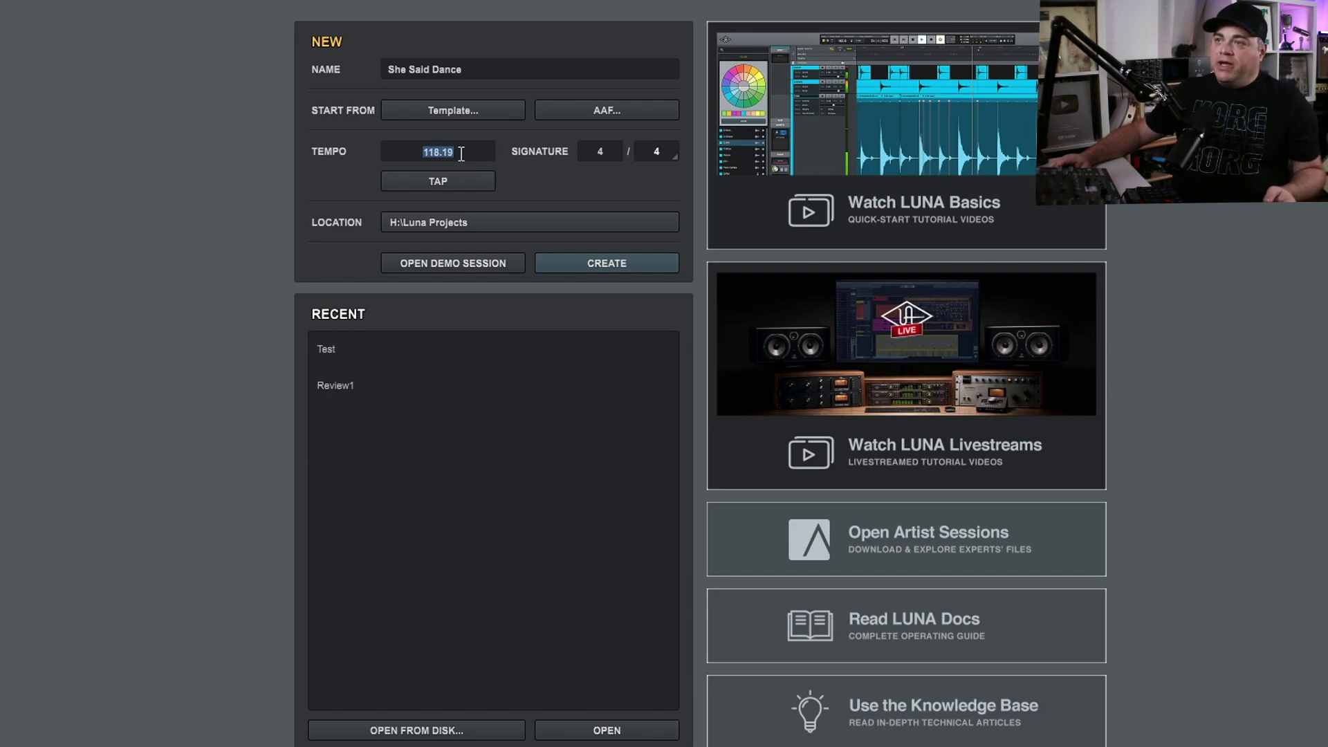
pyautogui.write('17')
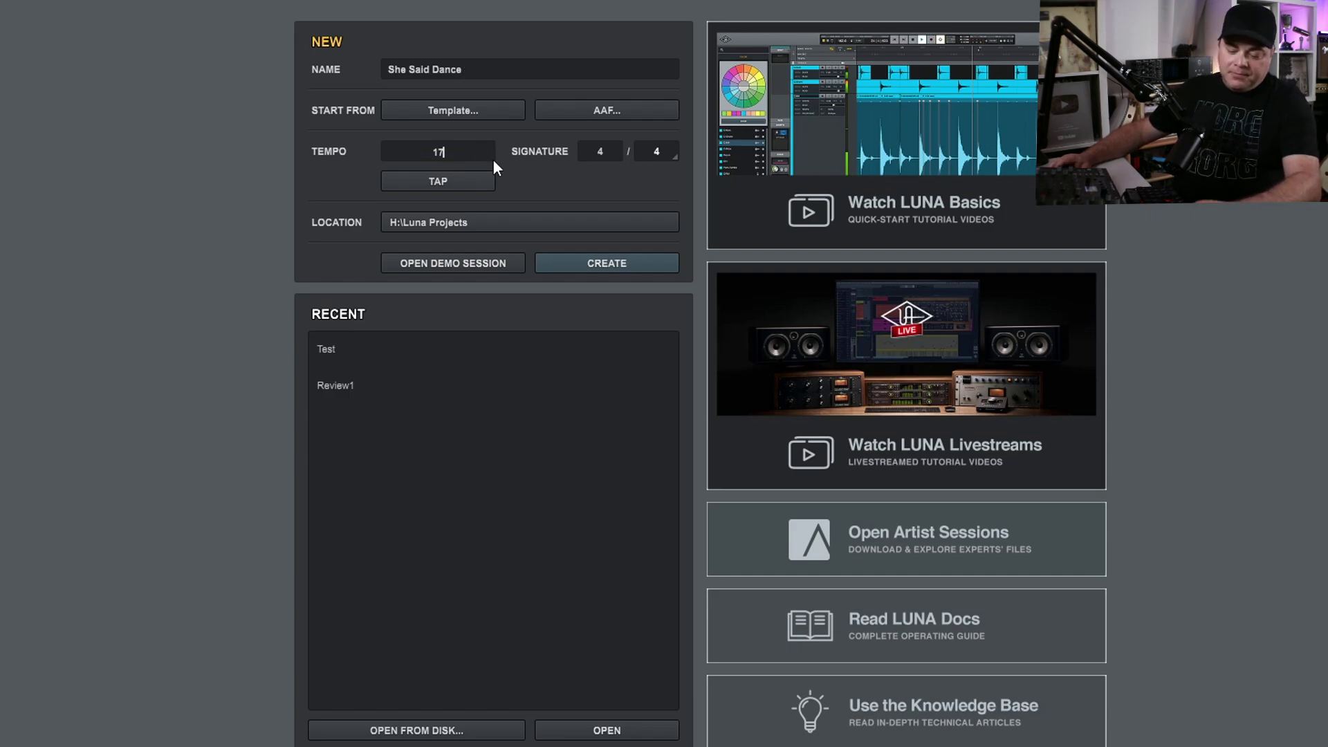
pyautogui.write('0')
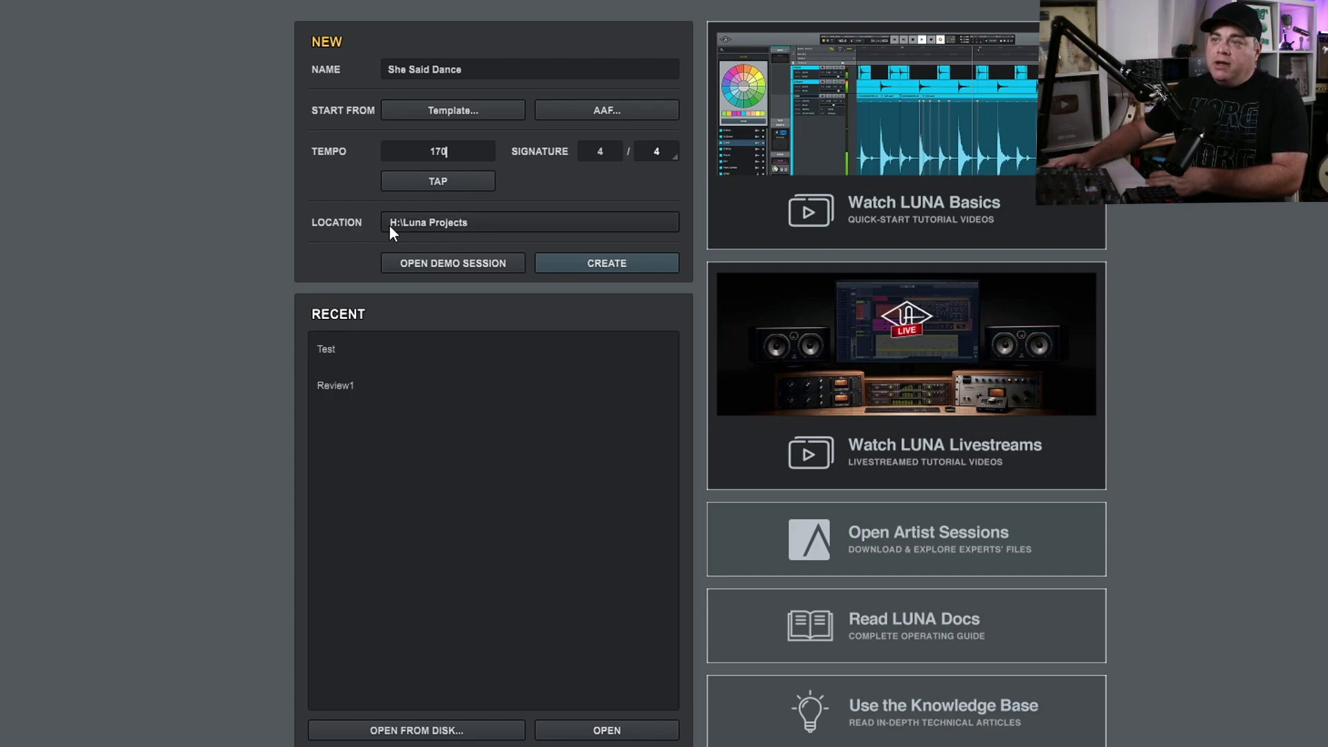
pyautogui.click(428, 226)
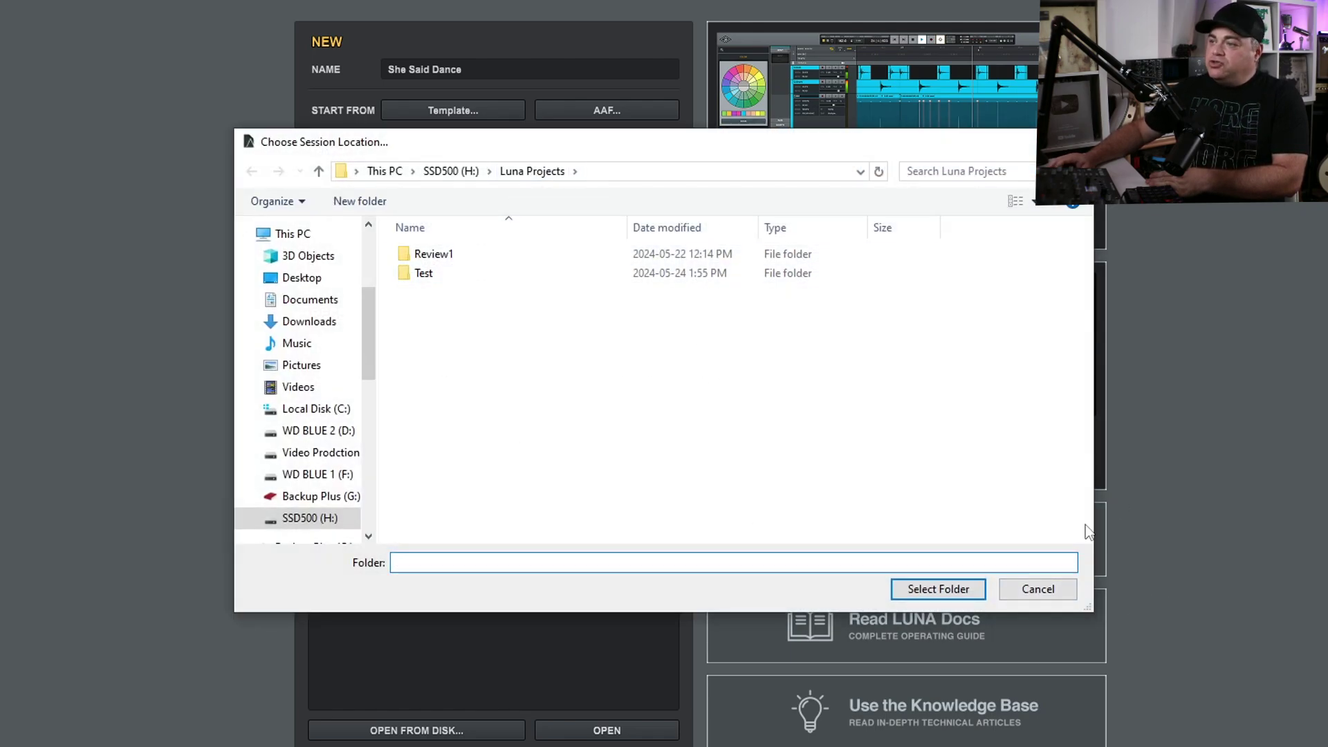
pyautogui.click(1038, 589)
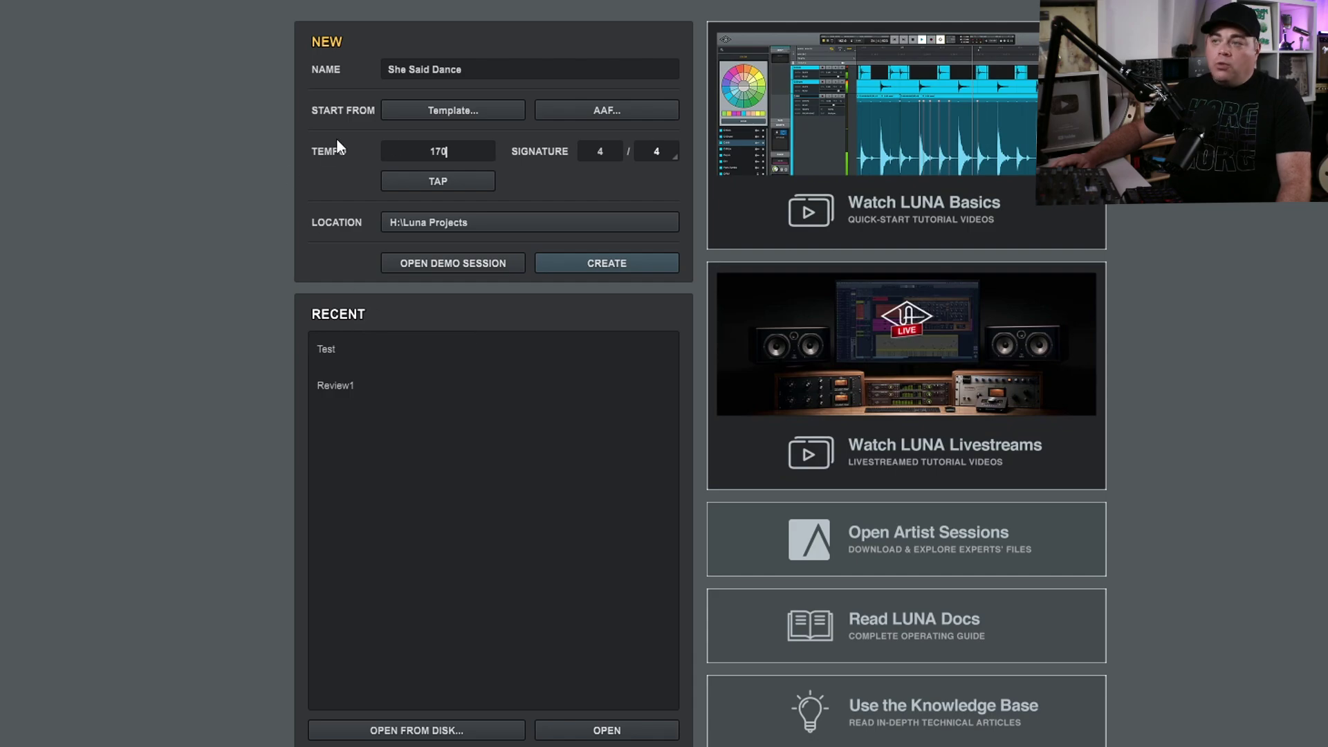
# Create the She Said Dance session at 170 BPM in 4/4.
pyautogui.click(608, 266)
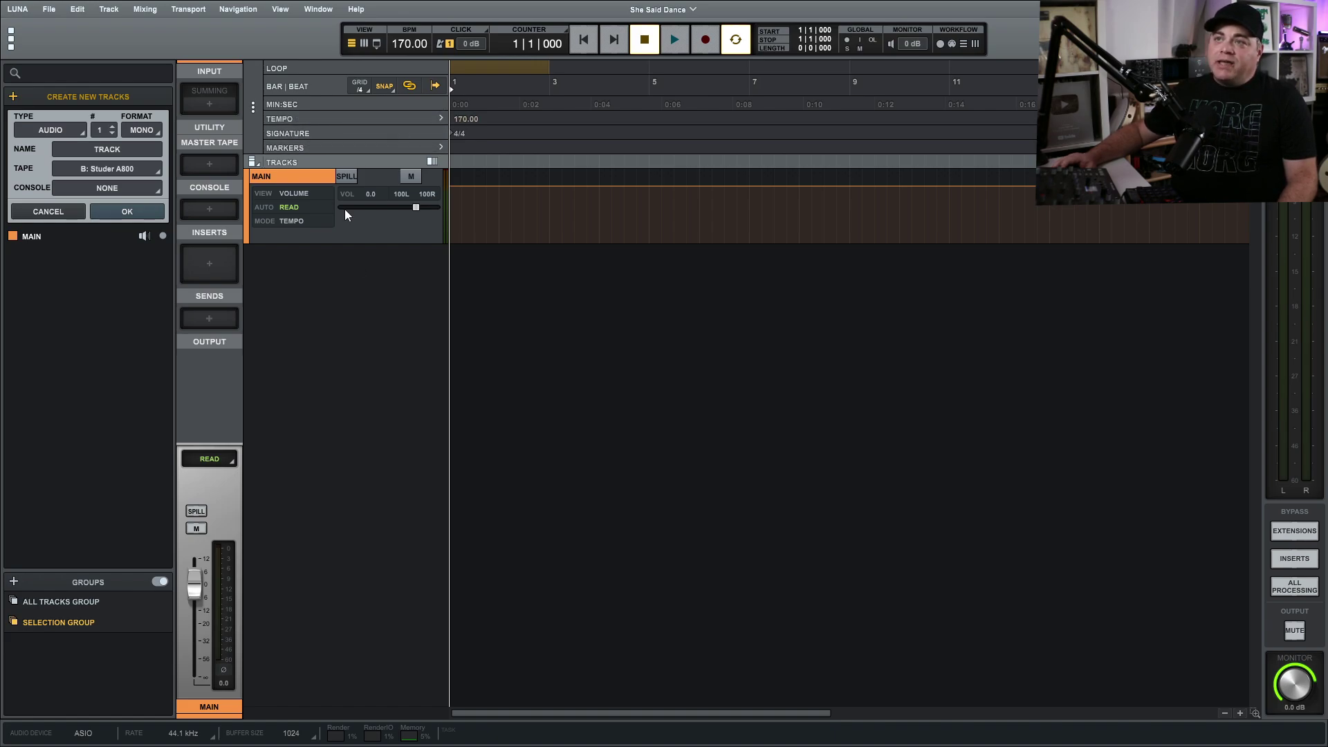
pyautogui.click(283, 10)
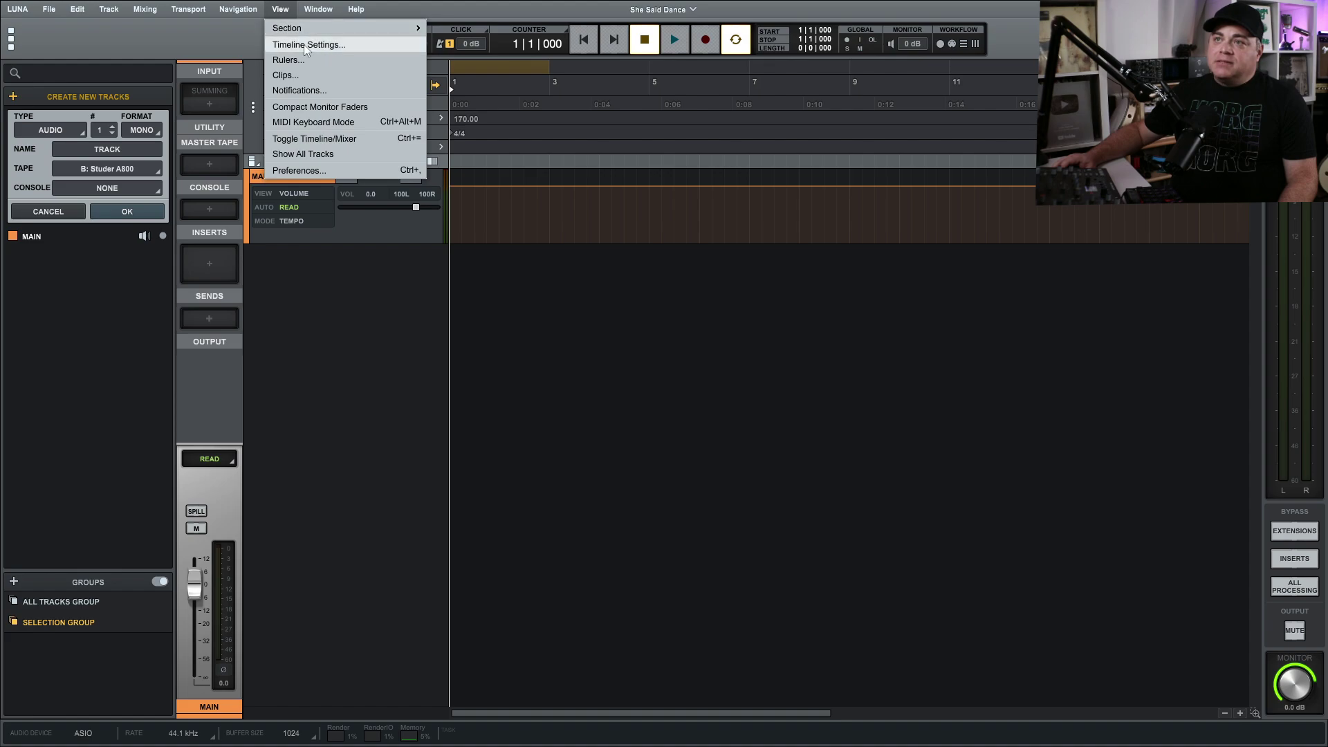
# Hide the Signature and Tempo rulers from the timeline via Timeline Settings.
pyautogui.click(332, 43)
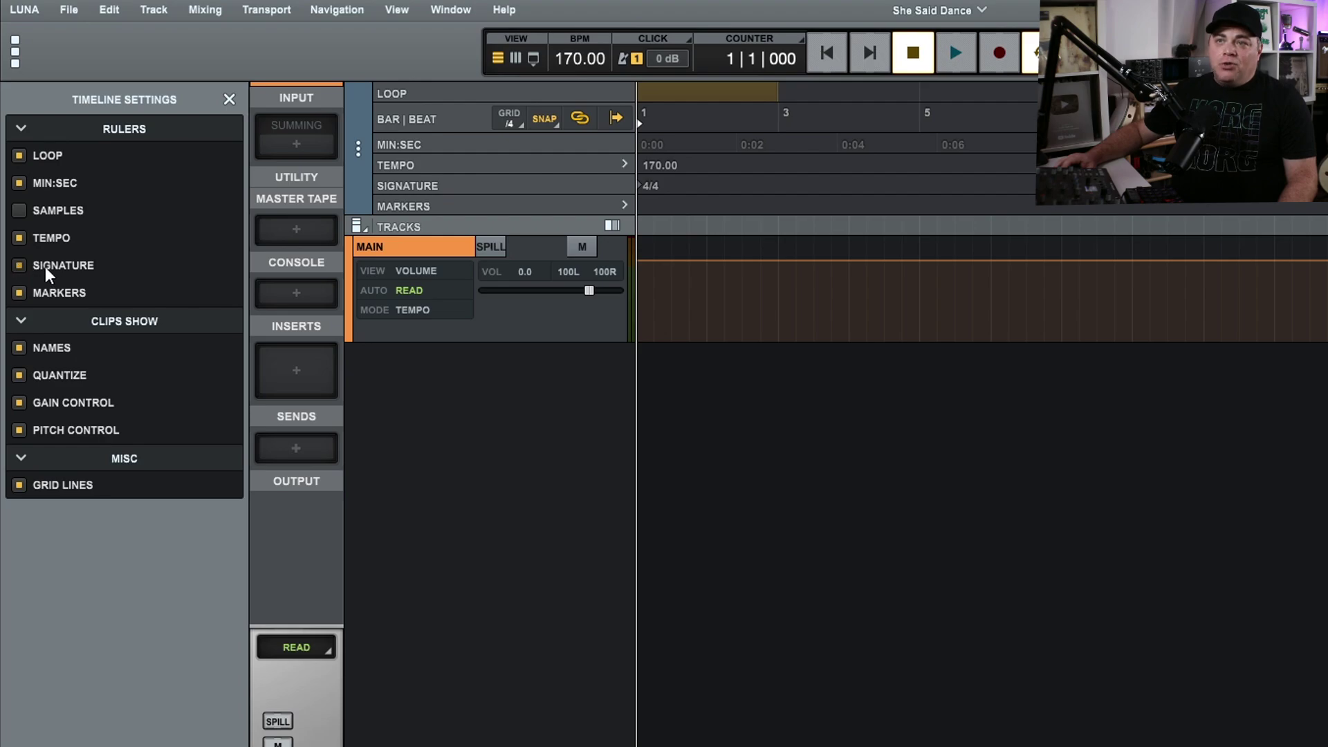
pyautogui.click(19, 266)
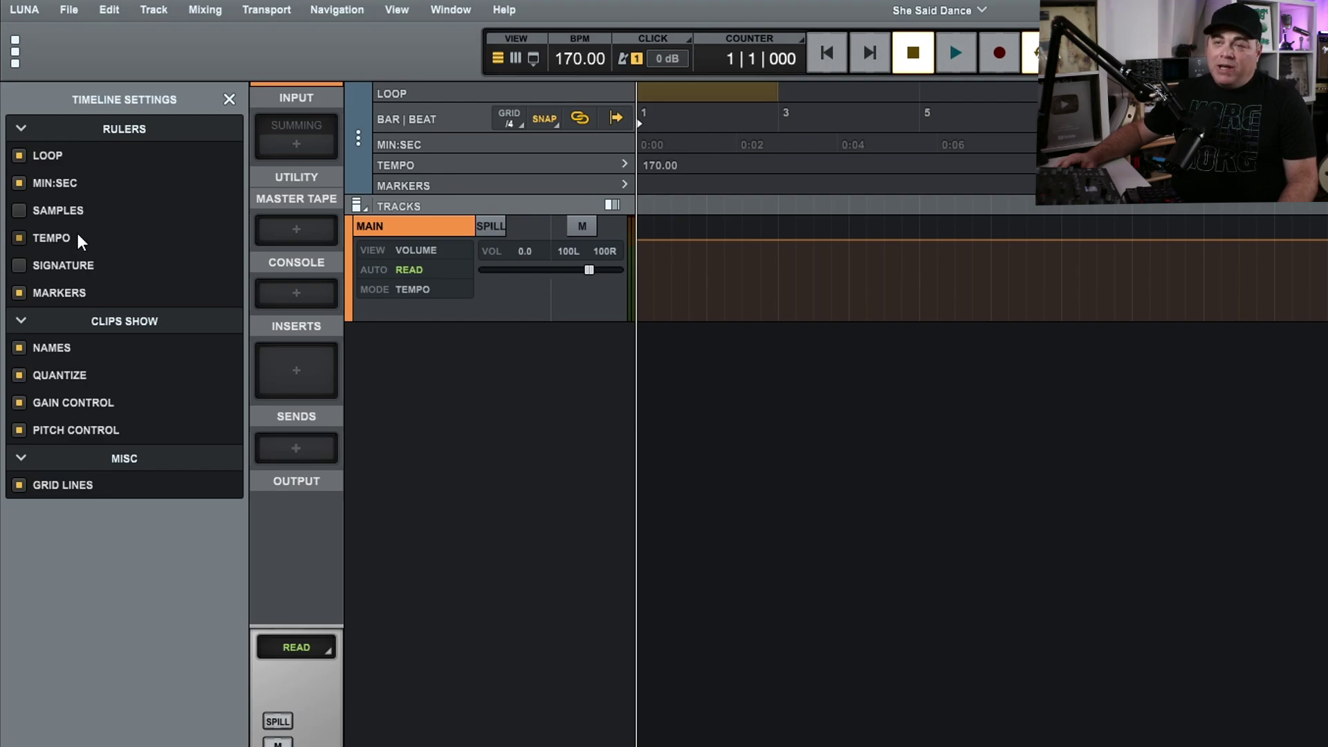
pyautogui.click(24, 238)
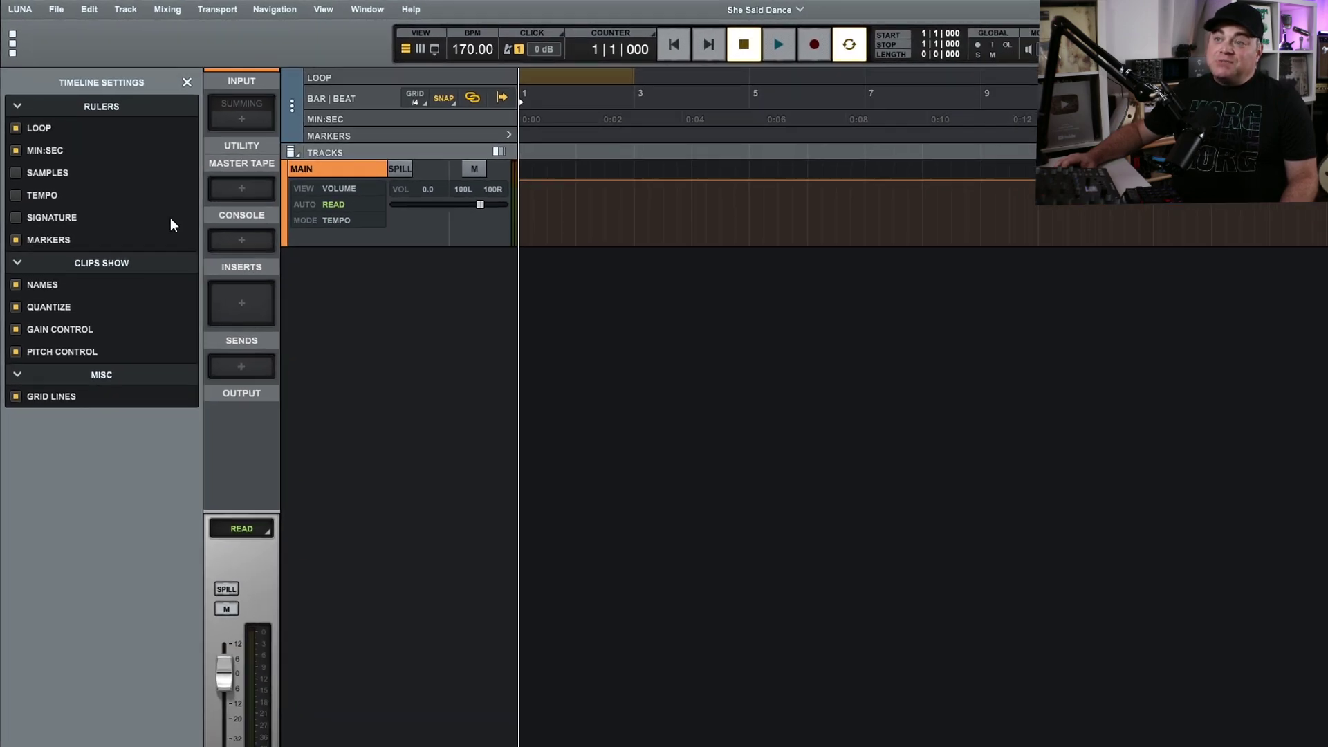
pyautogui.click(162, 72)
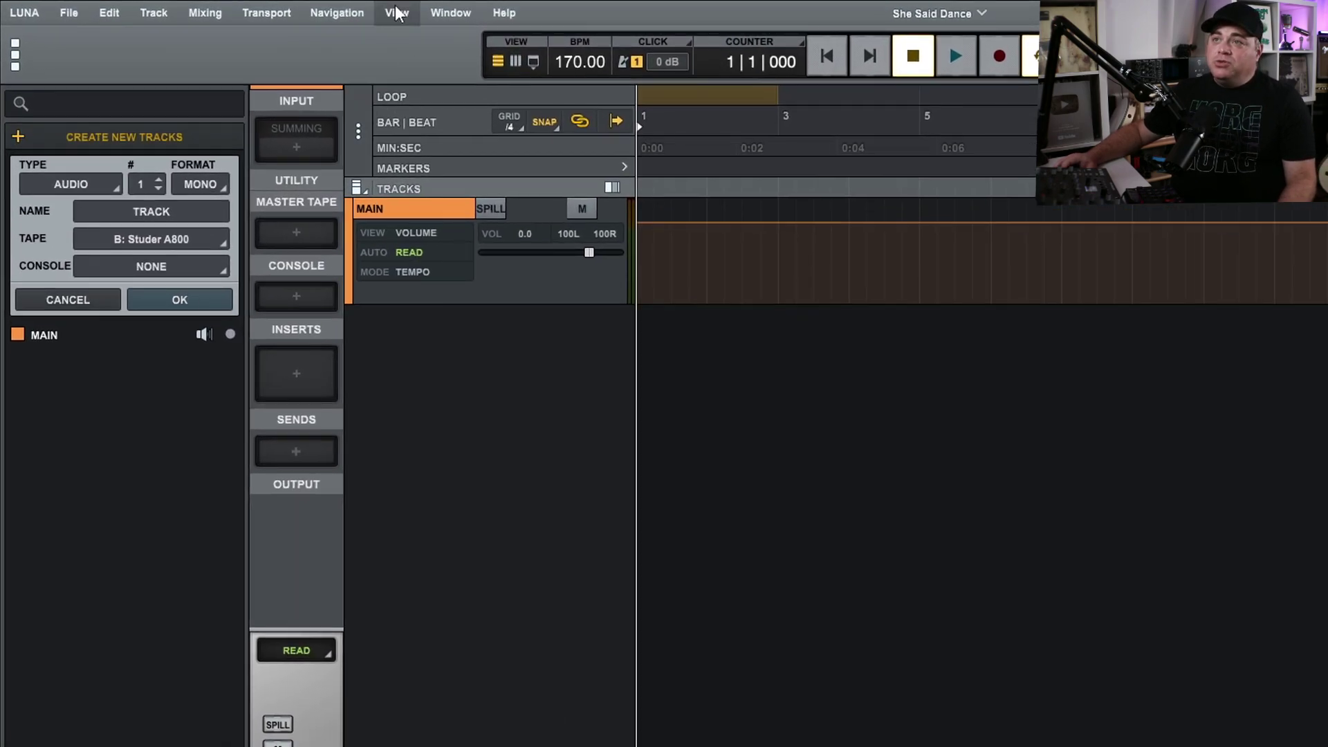
pyautogui.click(281, 9)
pyautogui.moveTo(308, 33)
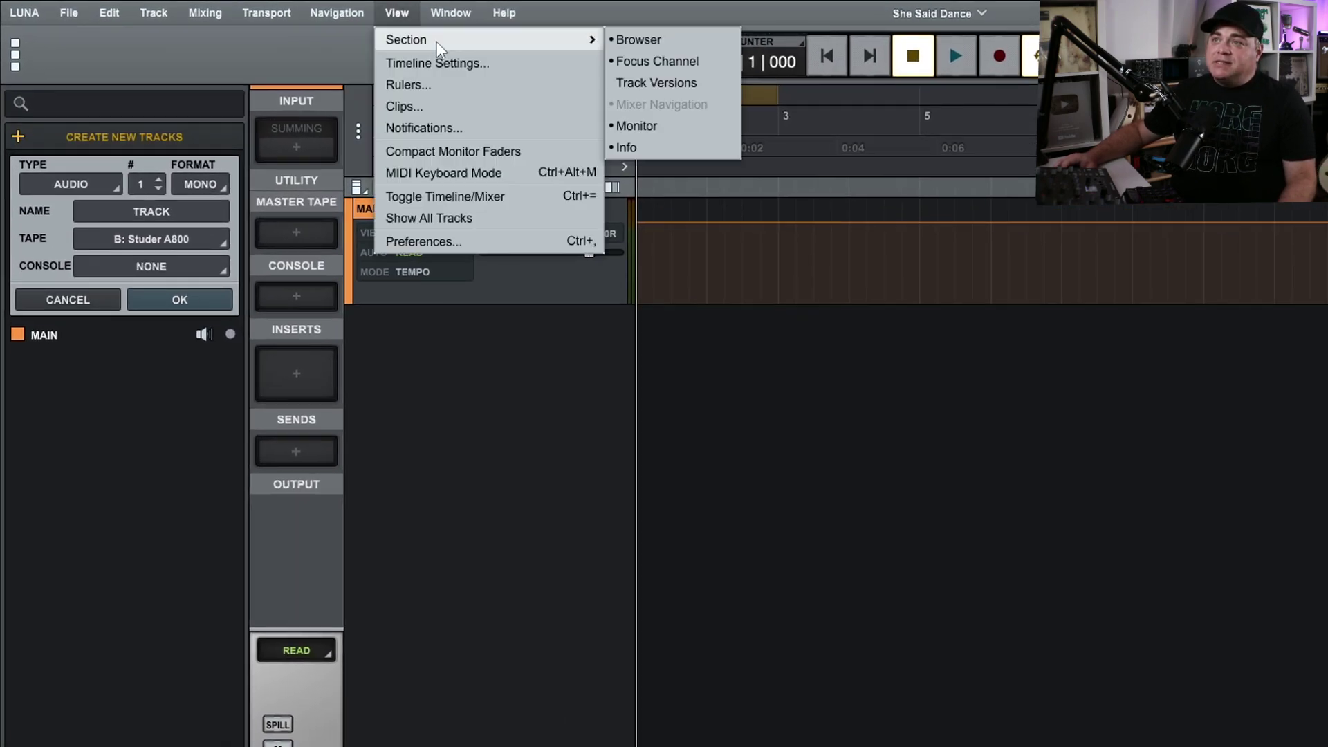
pyautogui.click(654, 39)
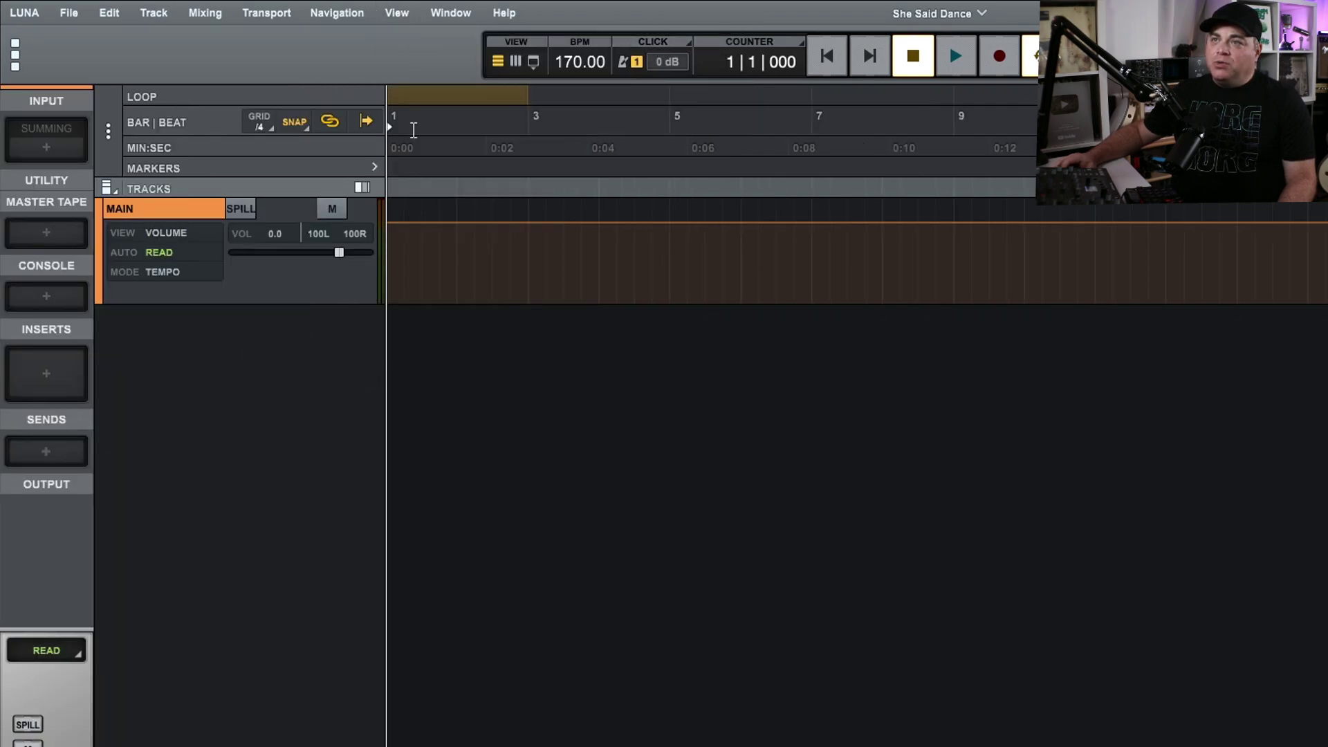
pyautogui.click(397, 13)
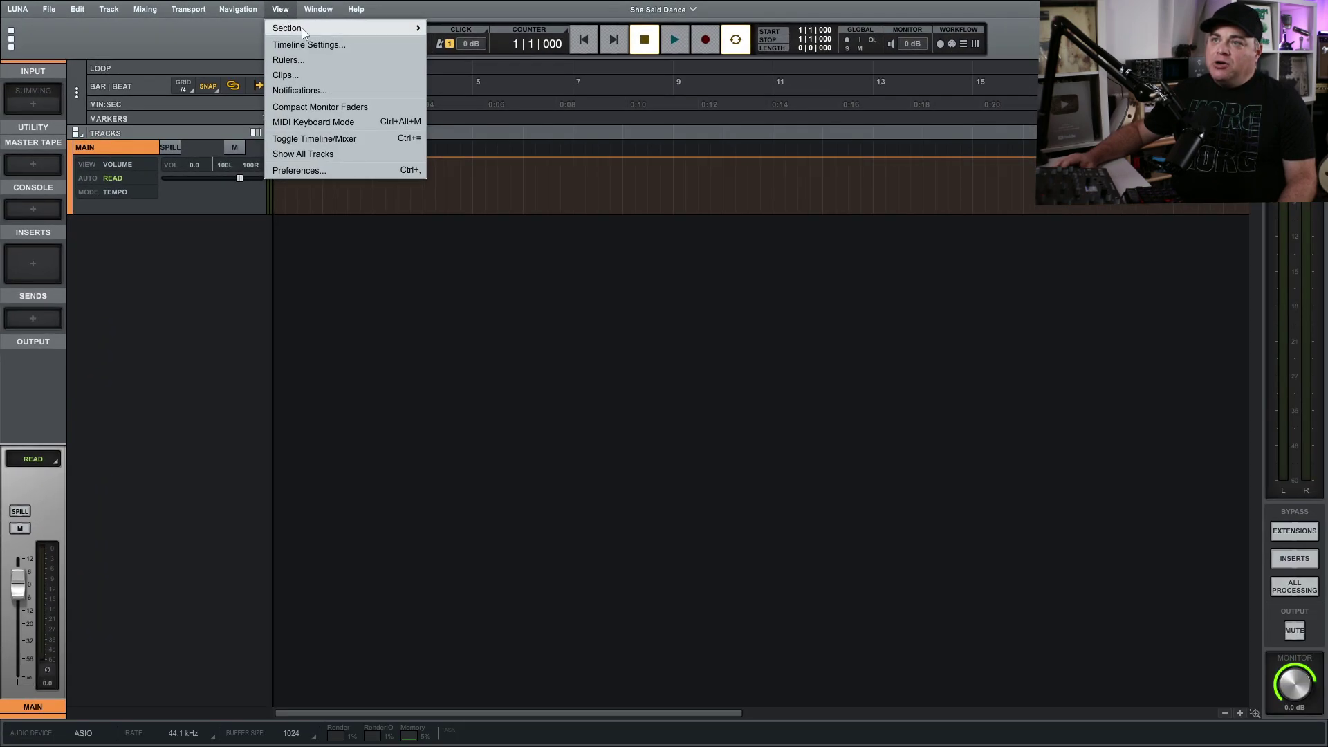
pyautogui.moveTo(302, 27)
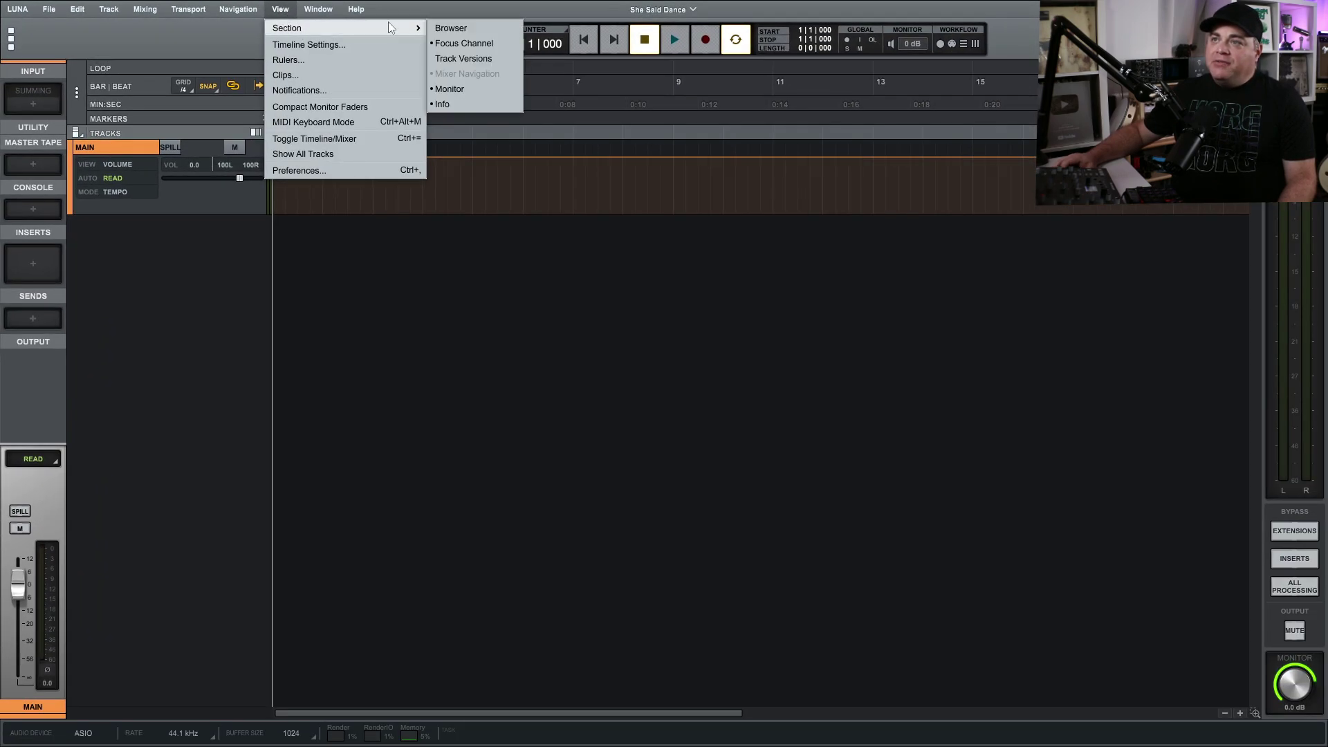
pyautogui.click(444, 27)
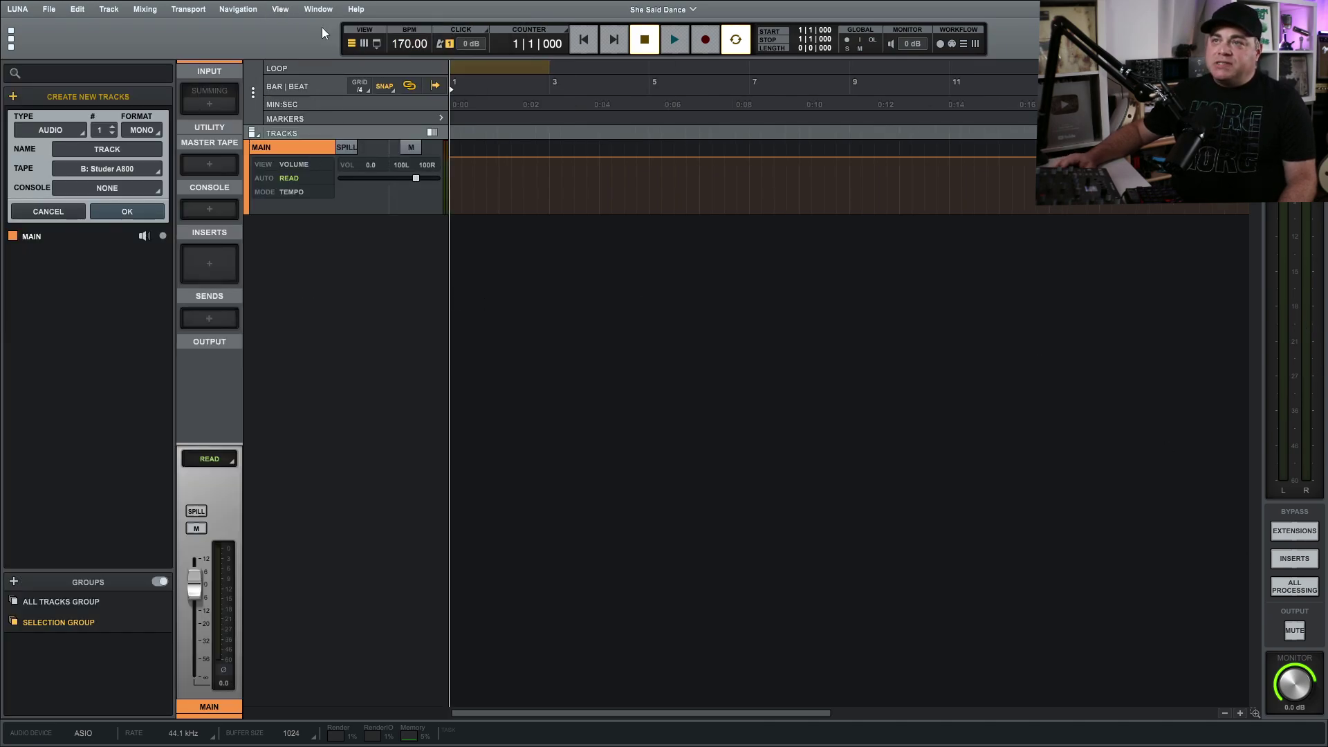
pyautogui.click(280, 11)
pyautogui.moveTo(300, 29)
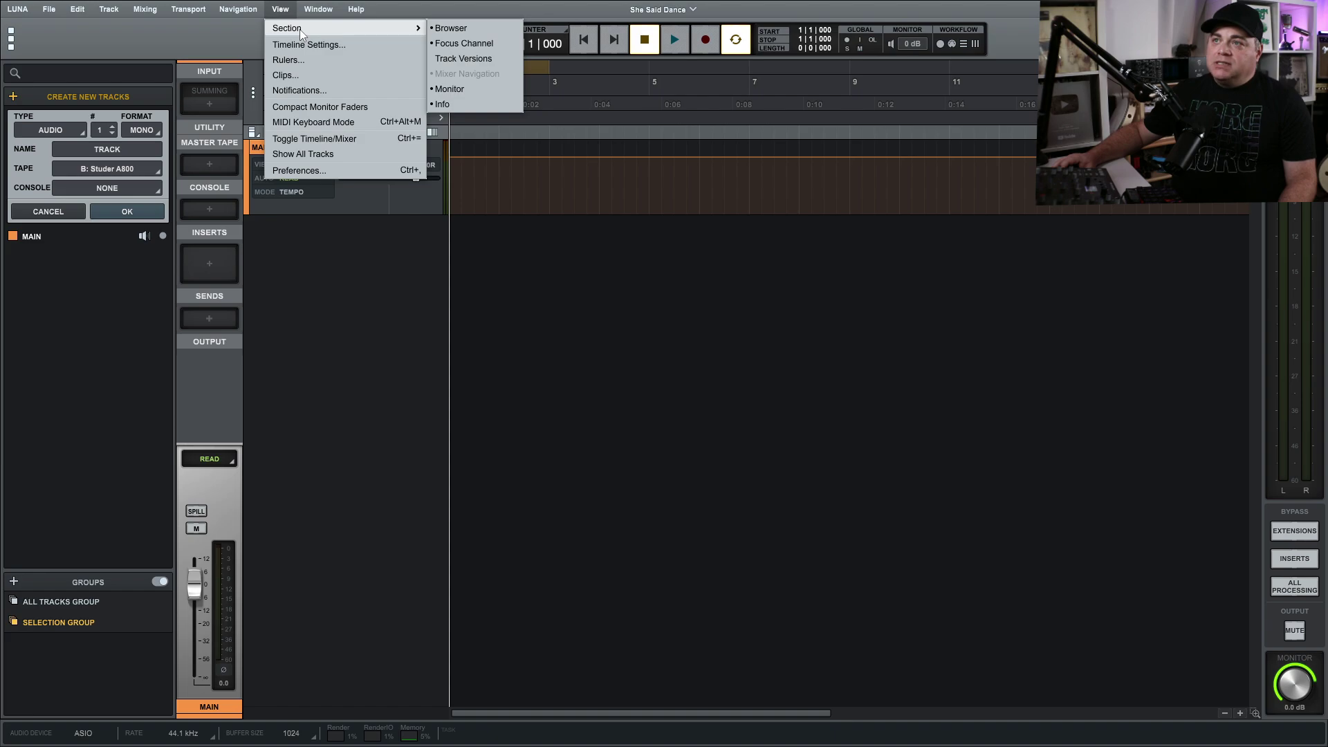
pyautogui.click(505, 93)
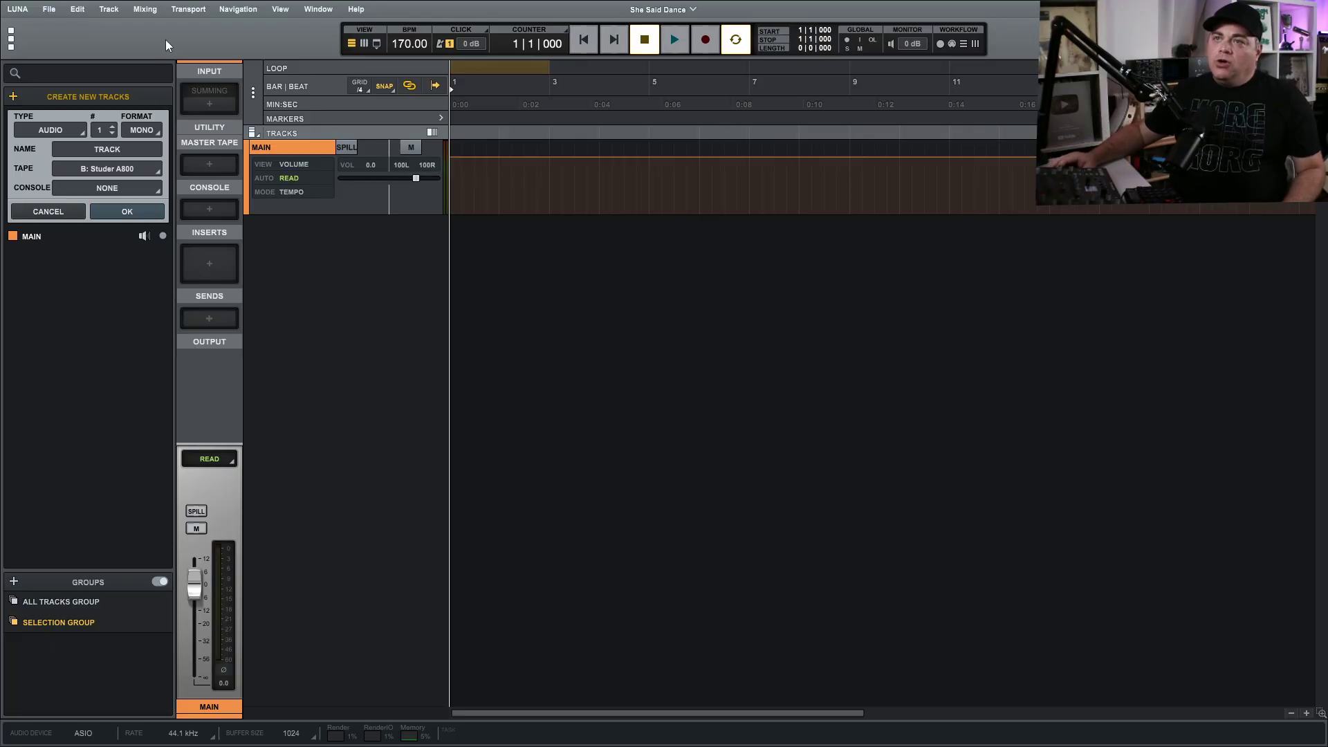
# Save a new session version named 'Static Mix' from the File menu.
pyautogui.click(49, 11)
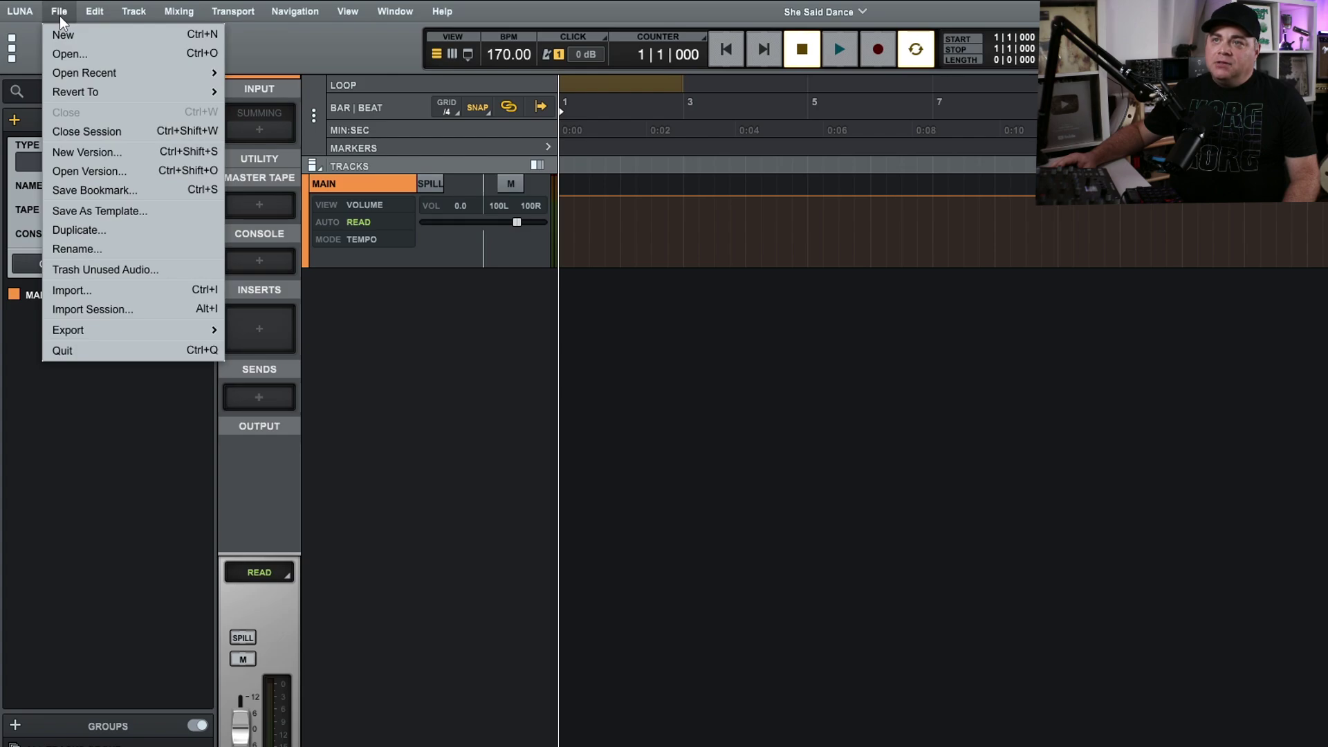
pyautogui.click(102, 156)
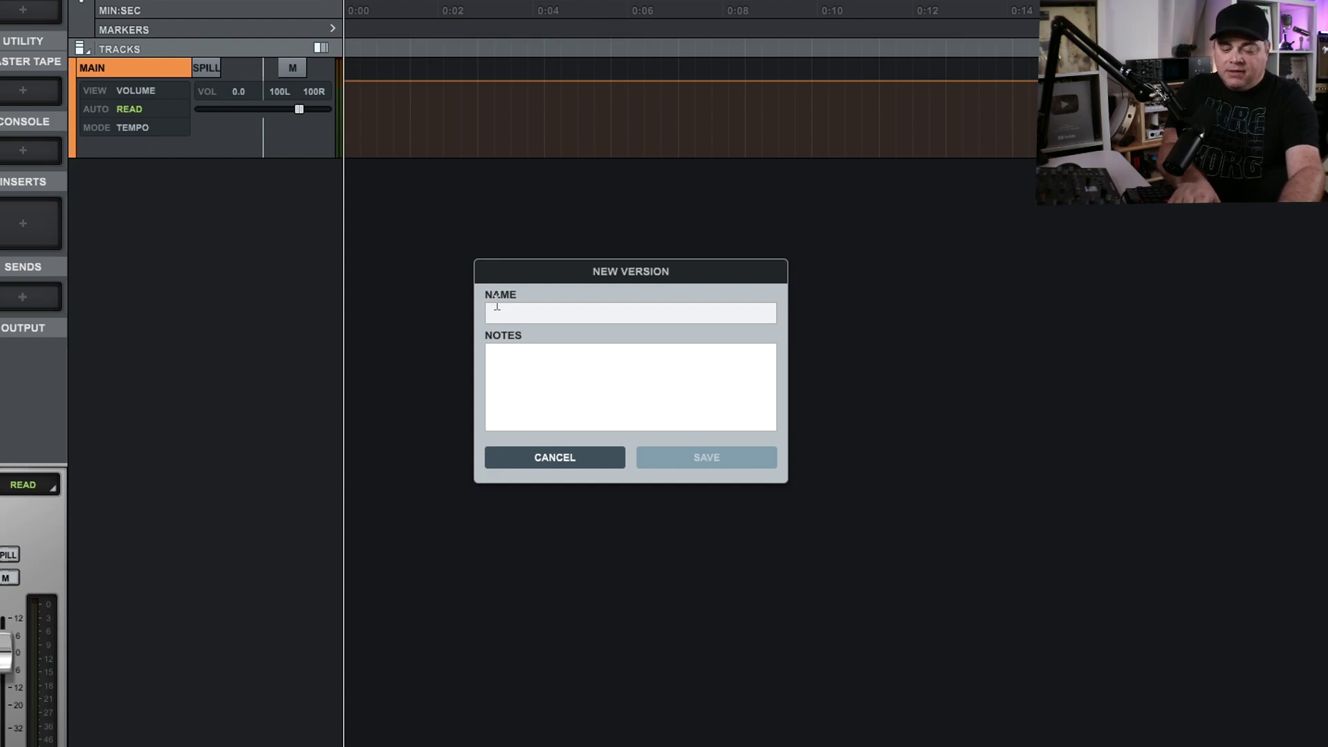
pyautogui.write('Static Mix')
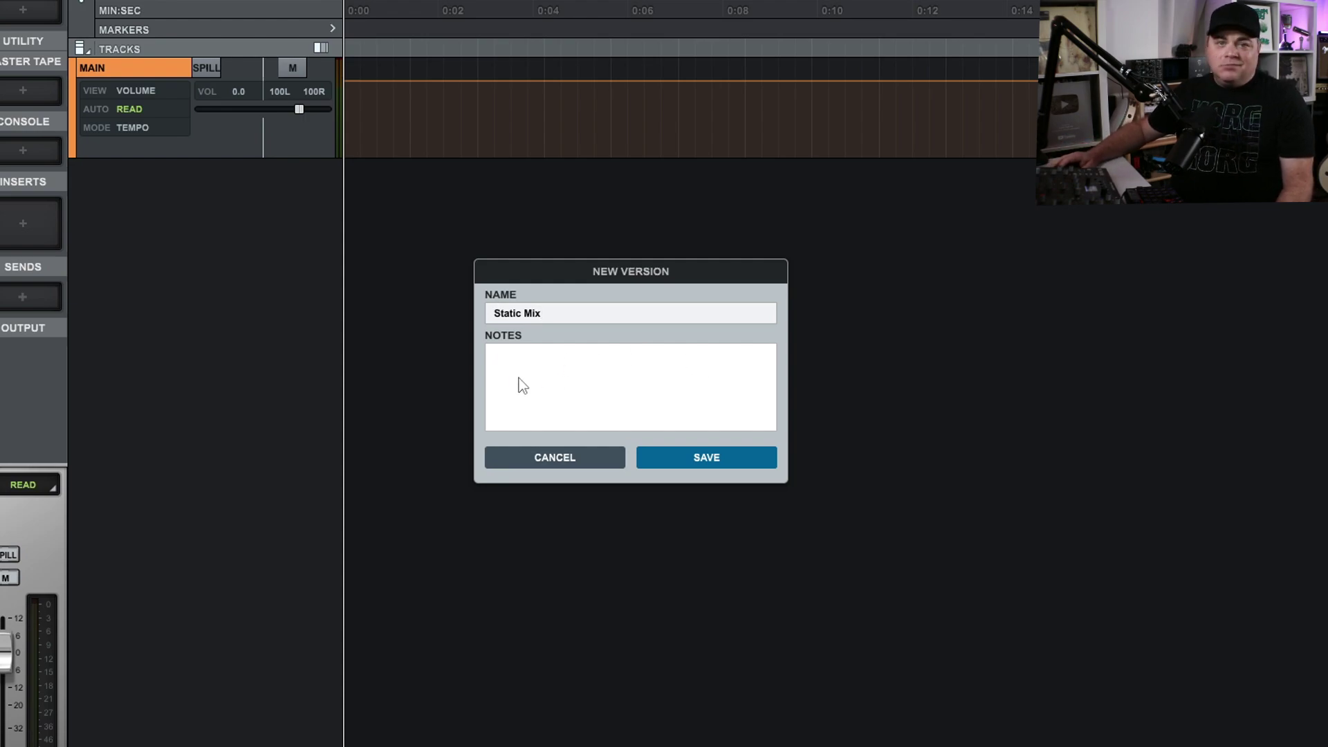
pyautogui.click(730, 458)
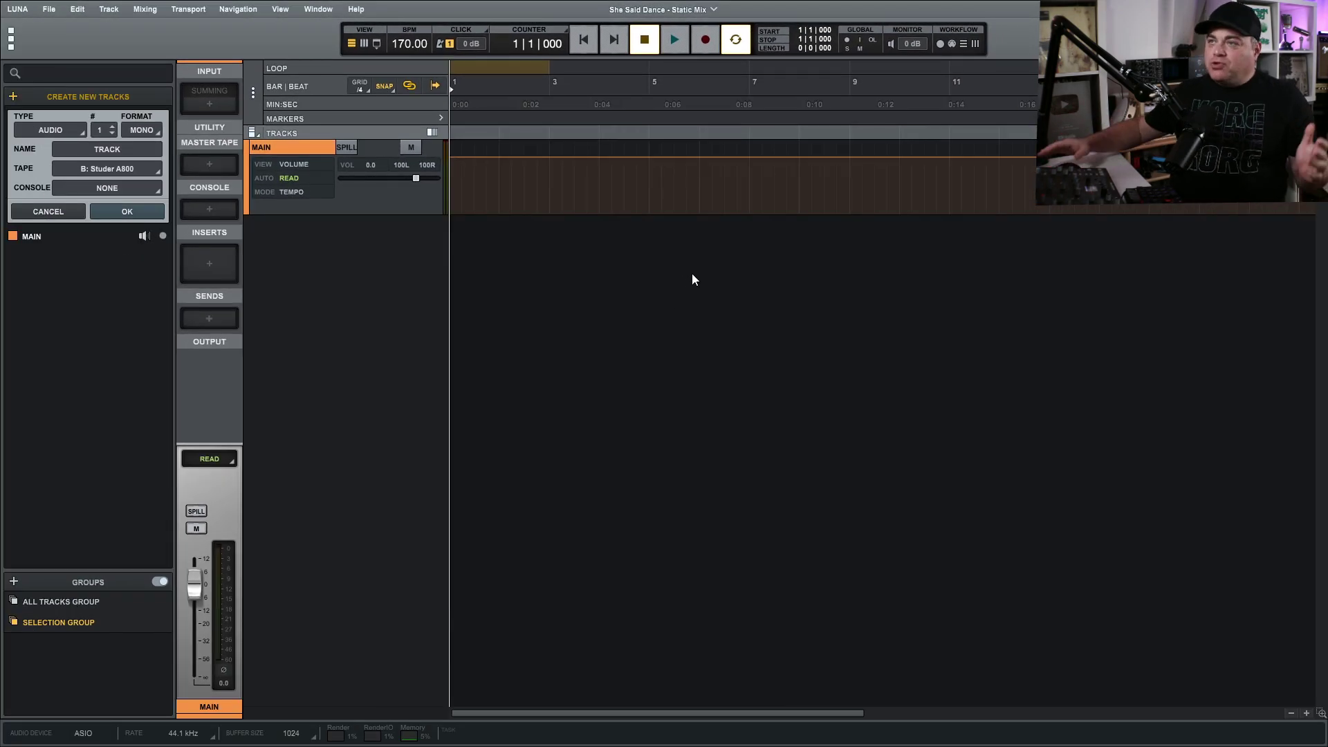
# Close the session, reopen She Said Dance from Recent, then close it again.
pyautogui.click(49, 9)
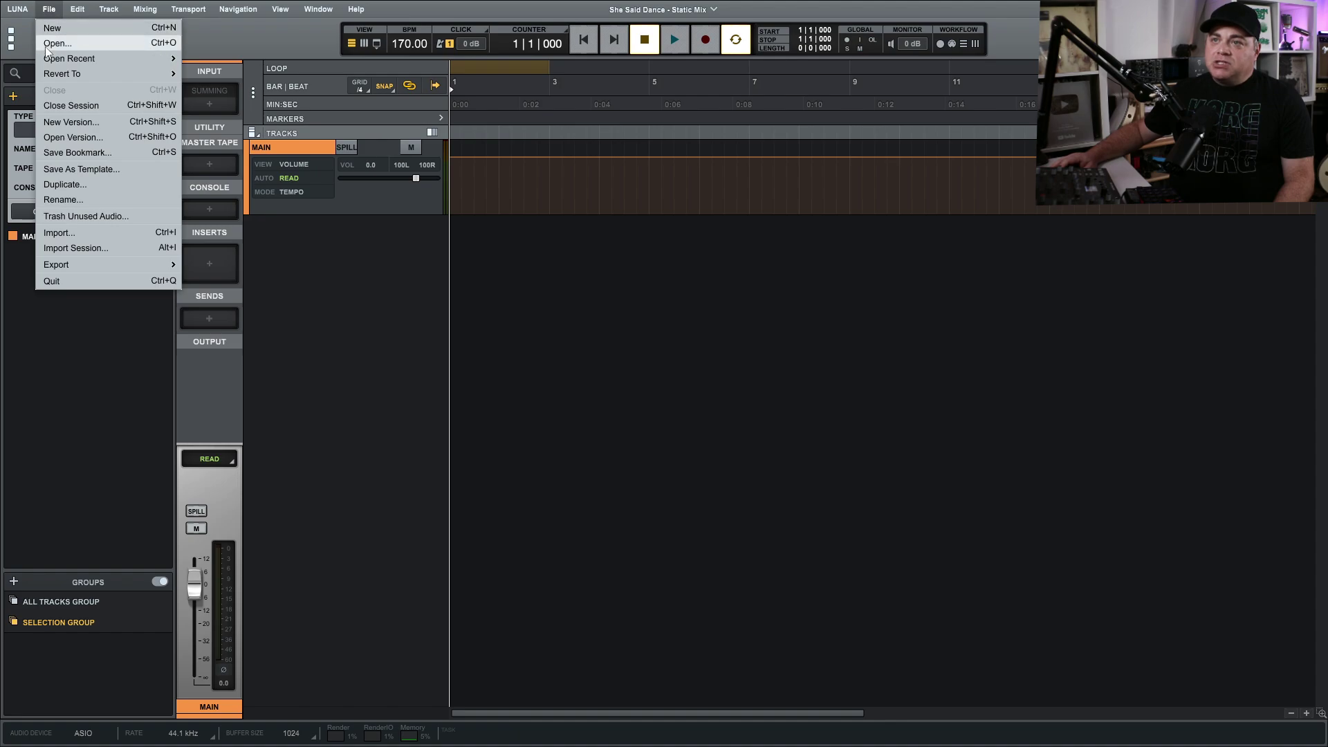
pyautogui.click(87, 108)
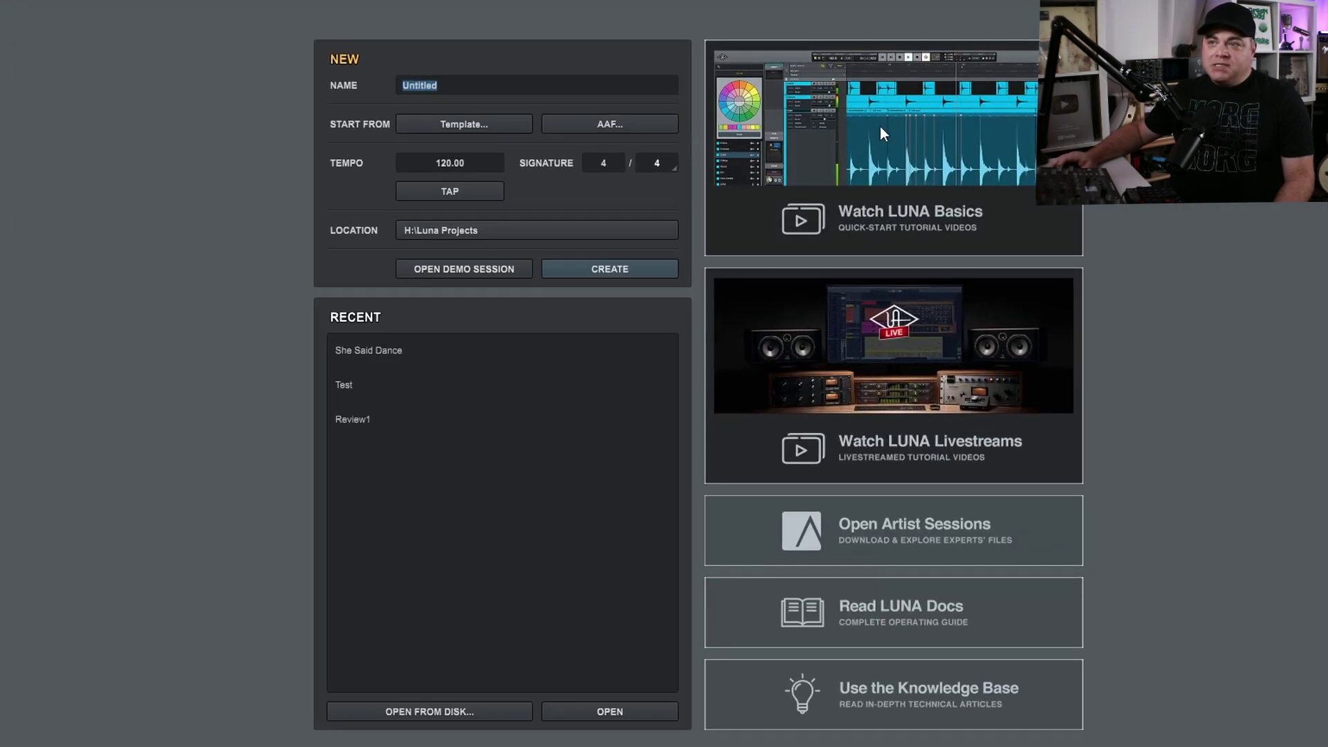
pyautogui.doubleClick(380, 350)
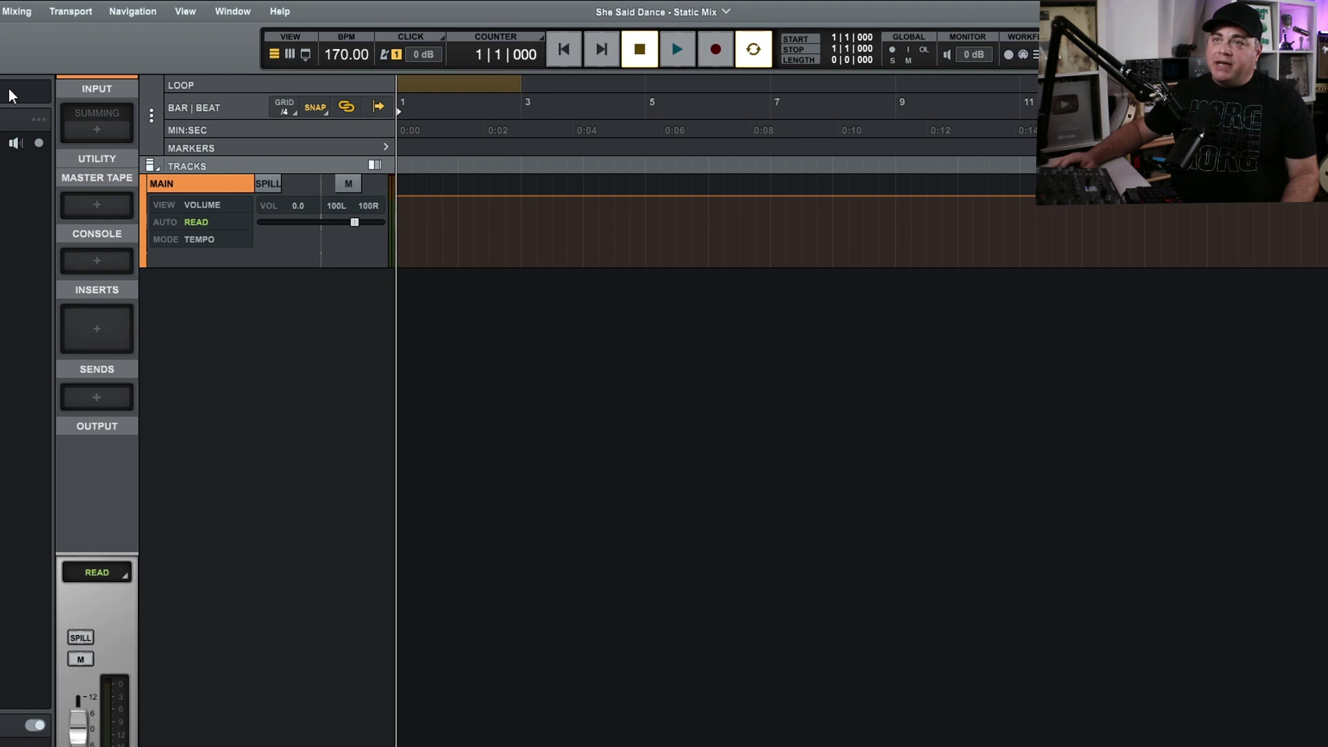
pyautogui.click(66, 11)
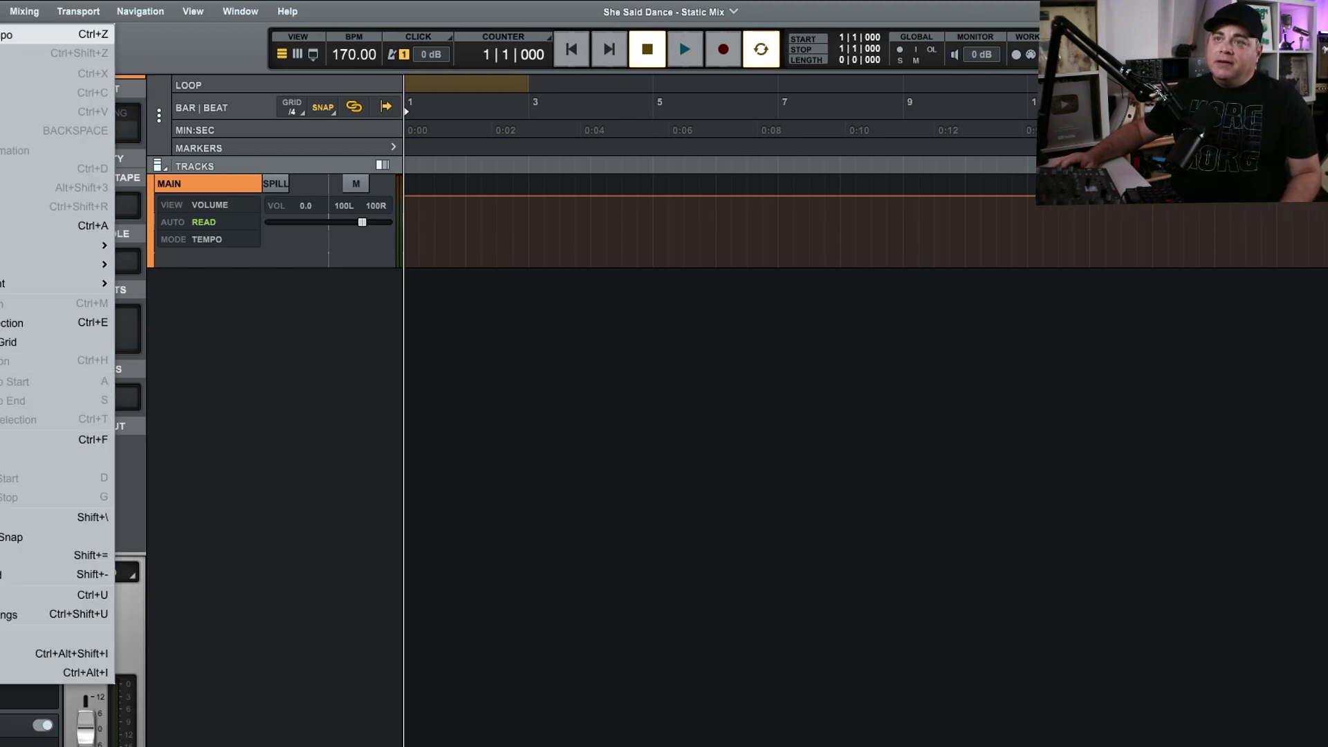
pyautogui.click(92, 132)
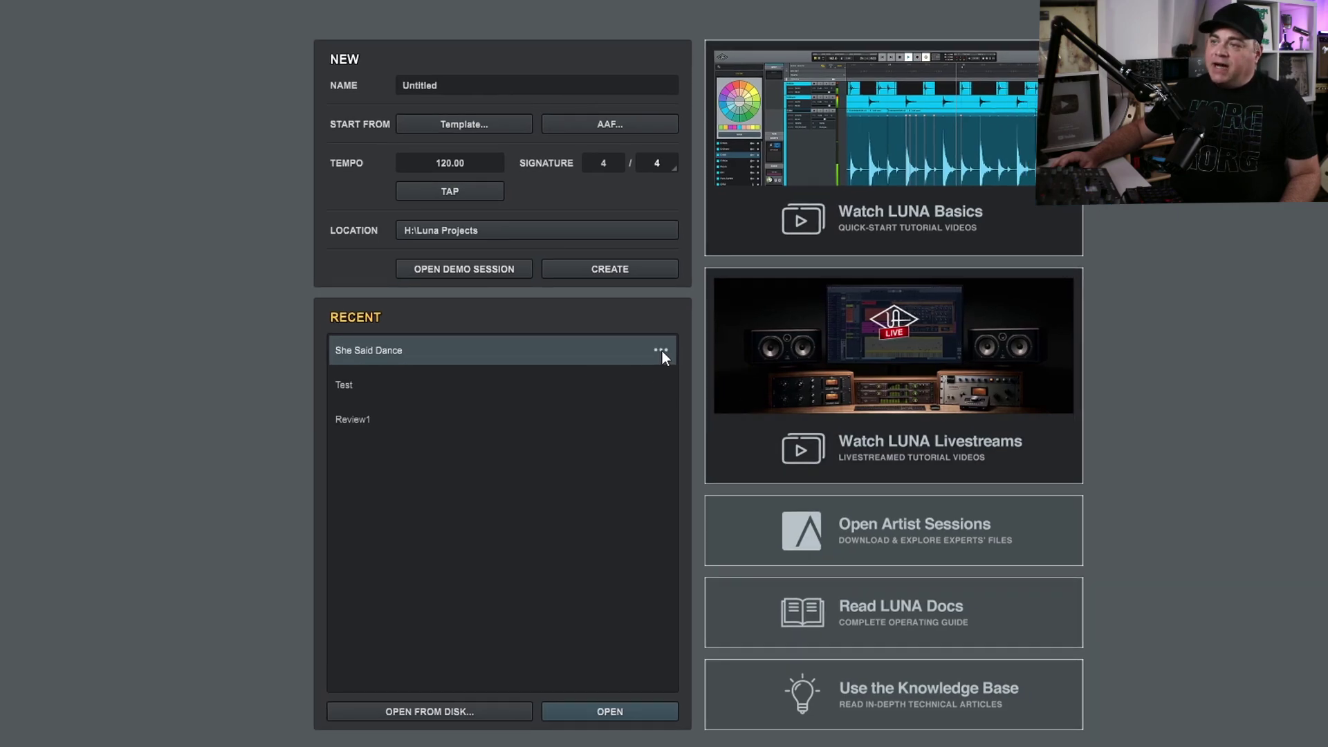
# Open the saved versions of She Said Dance from its Recent '...' menu.
pyautogui.click(661, 351)
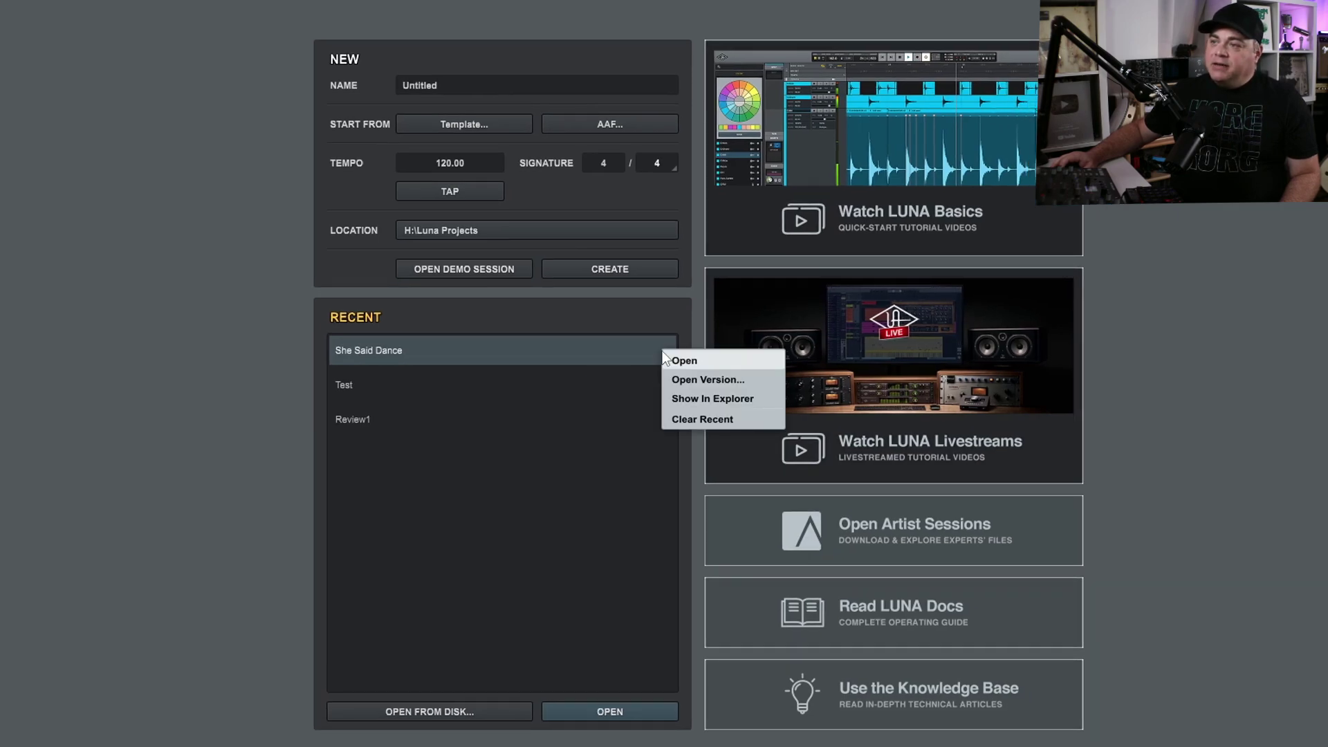
pyautogui.click(726, 385)
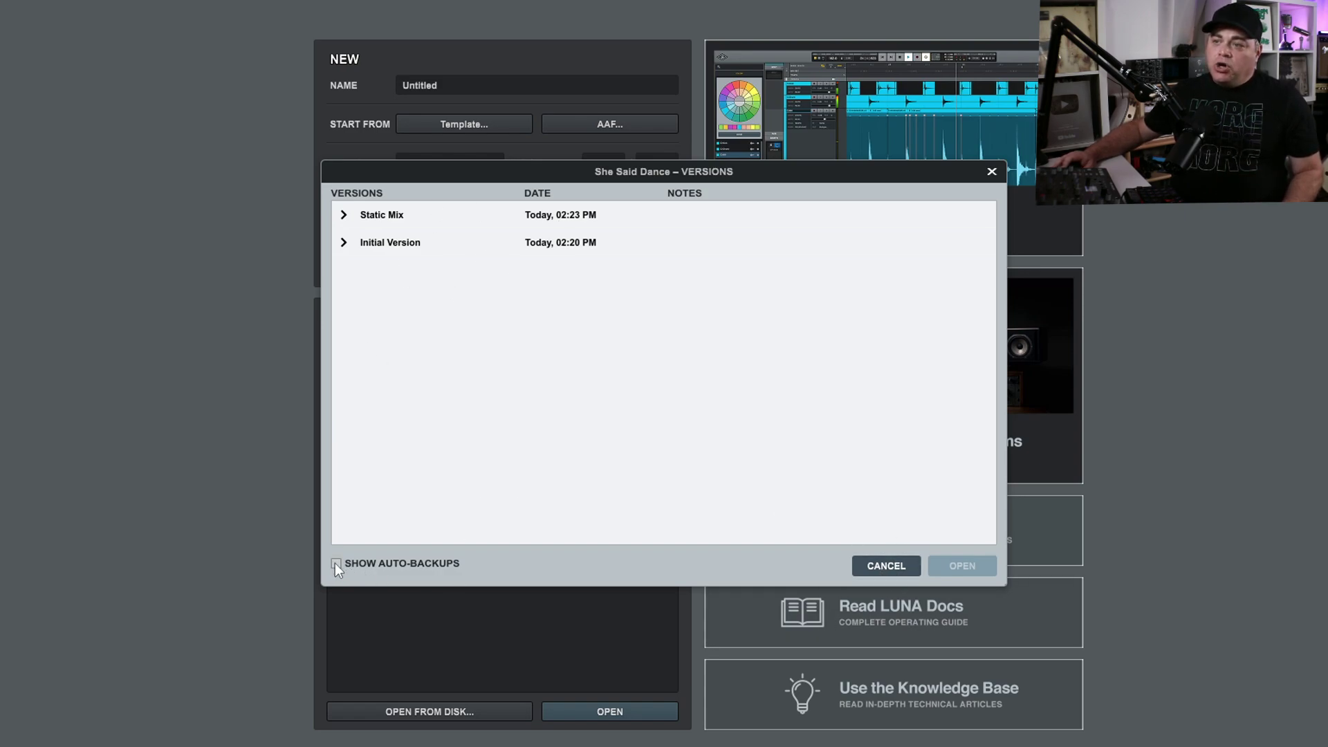
# Expand the Initial Version and Static Mix entries, then untick Show Auto-Backups.
pyautogui.click(344, 242)
pyautogui.click(344, 215)
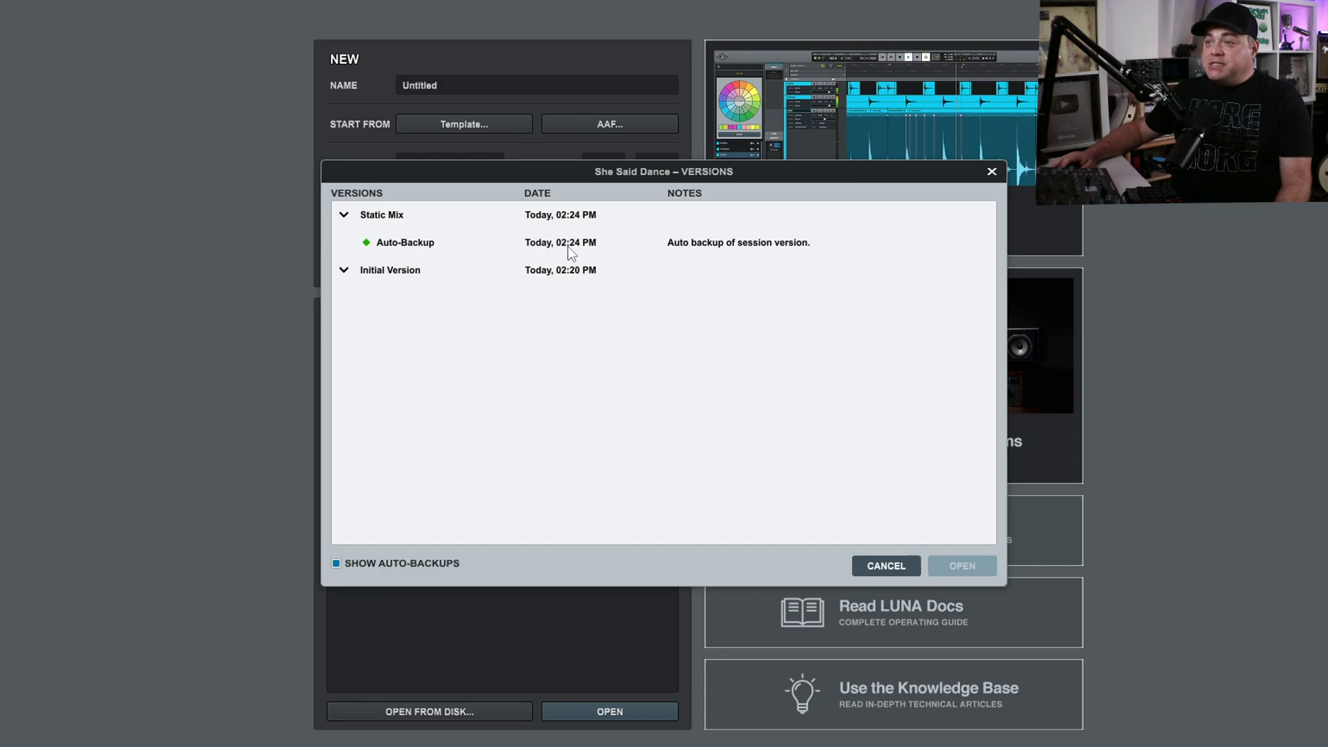
pyautogui.click(336, 563)
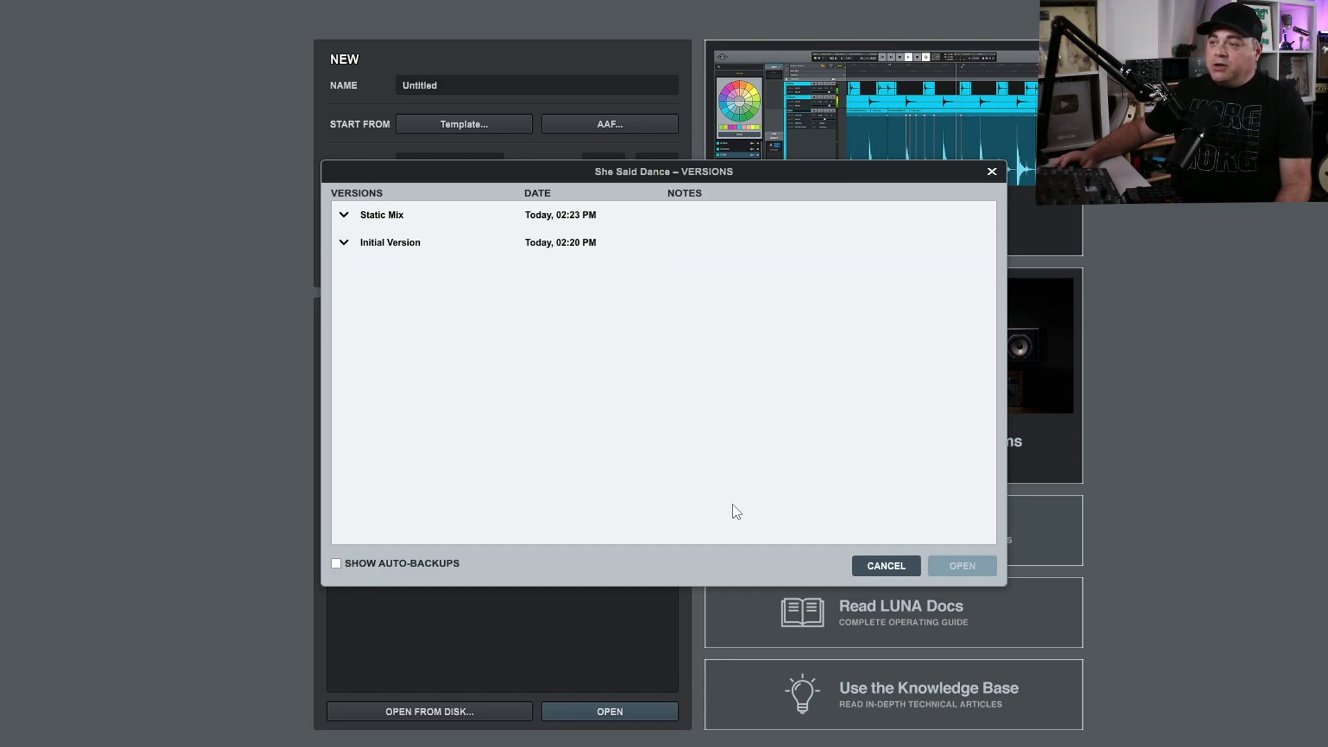
# Cancel the Versions dialog without opening a version.
pyautogui.click(896, 568)
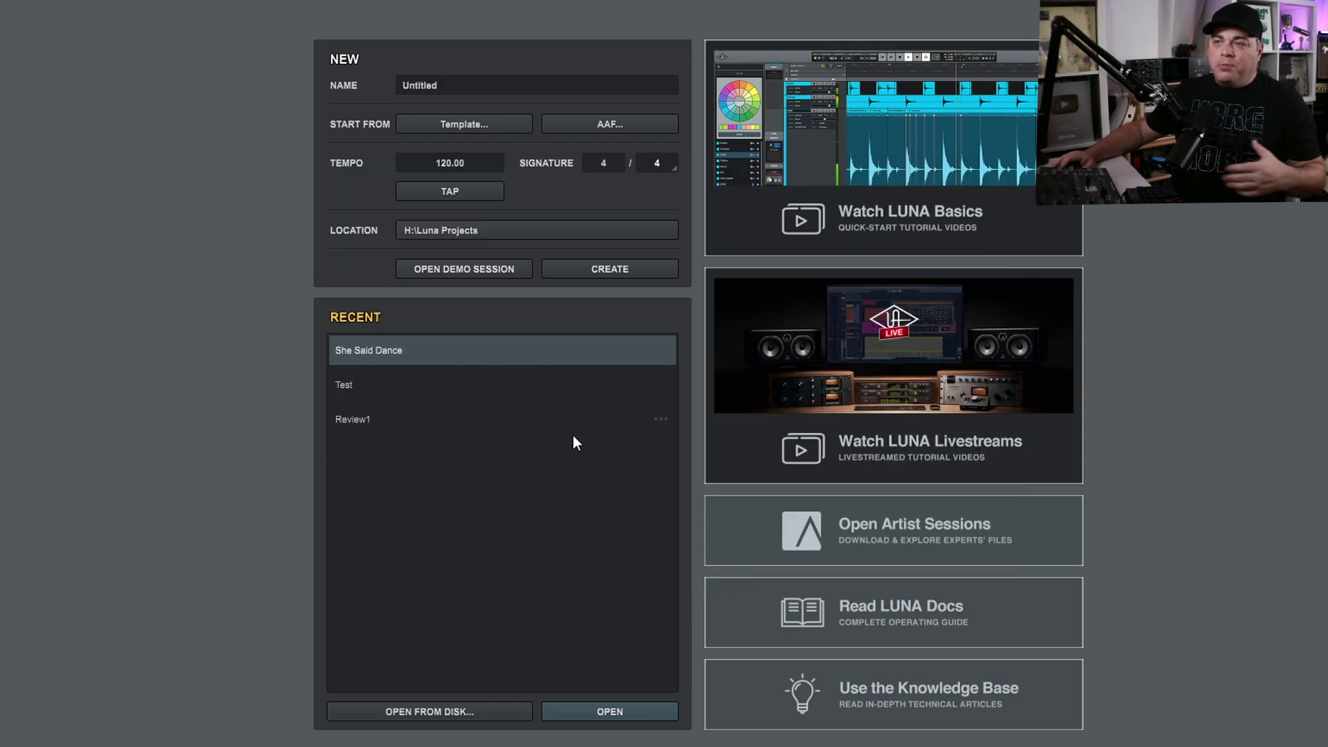